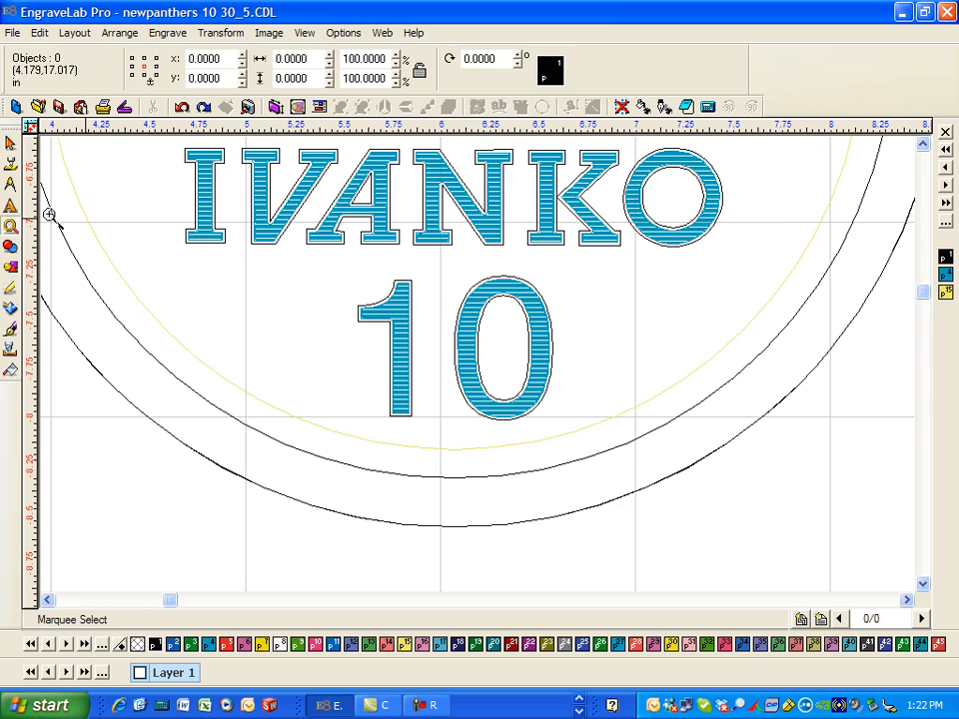
Step: Delete the blue fill tool path and the remaining blue inner outline from the number 10, leaving its black contours
left_click(10, 143)
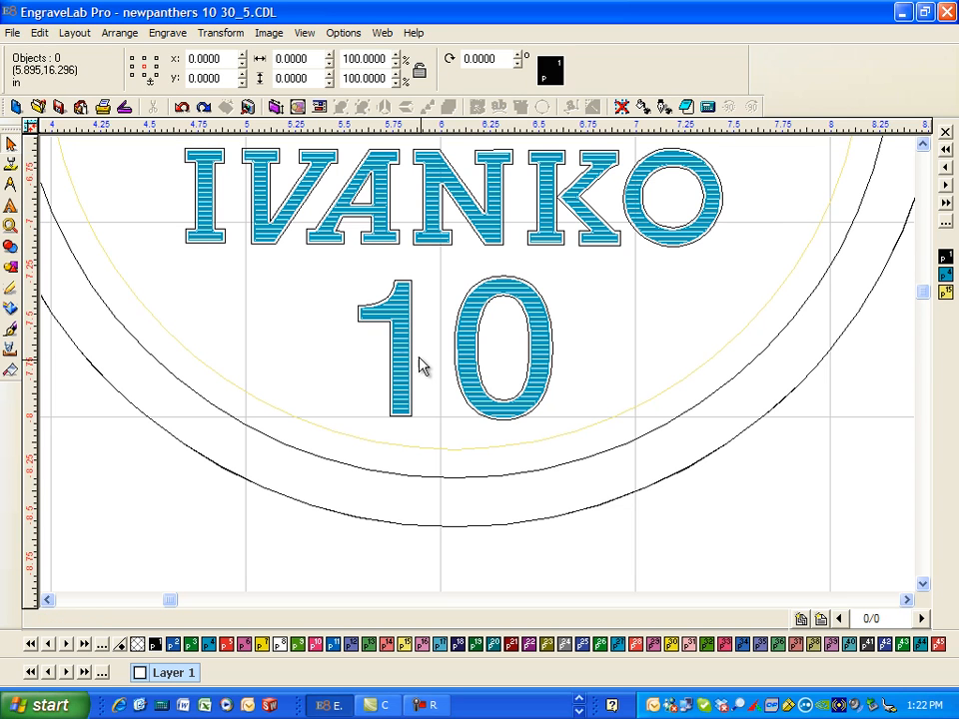
left_click(405, 325)
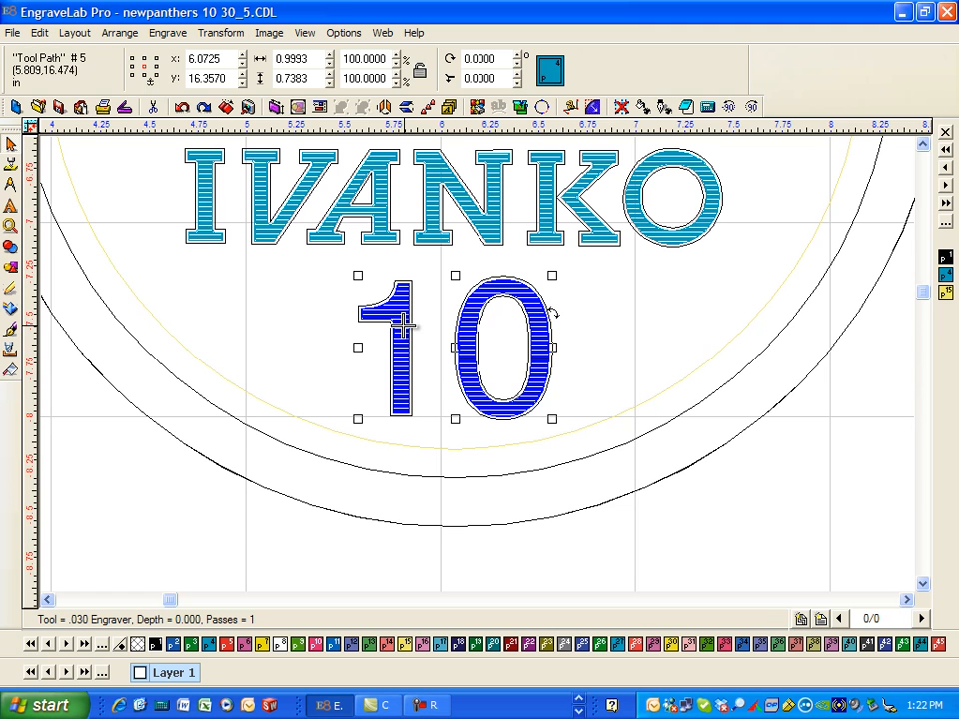
left_click(380, 219)
left_click(401, 319)
left_click(404, 319)
left_click(78, 35)
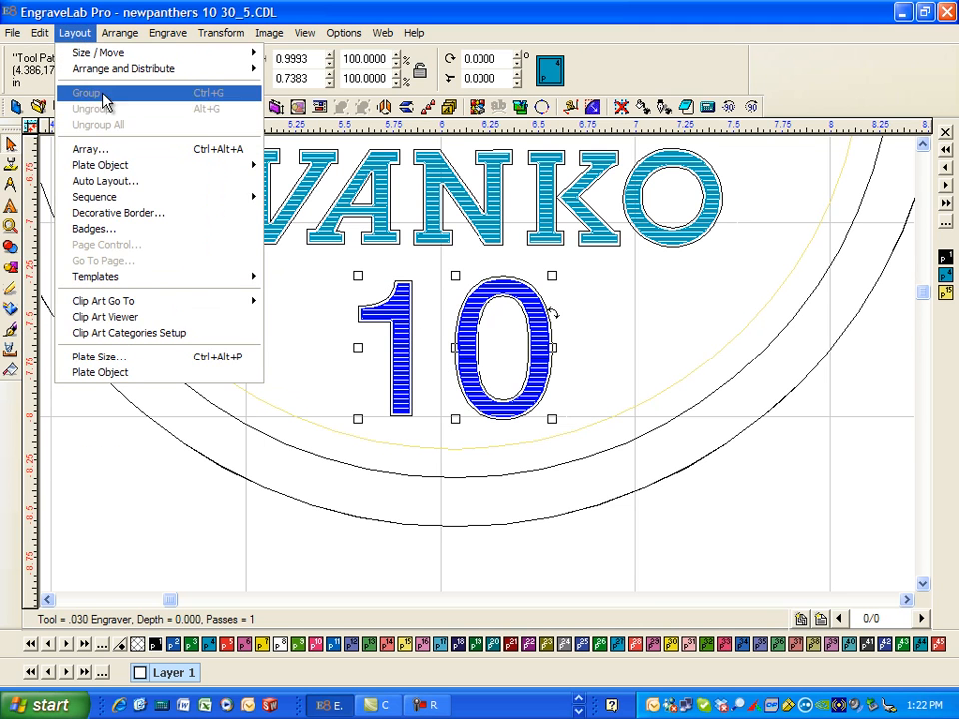
left_click(598, 257)
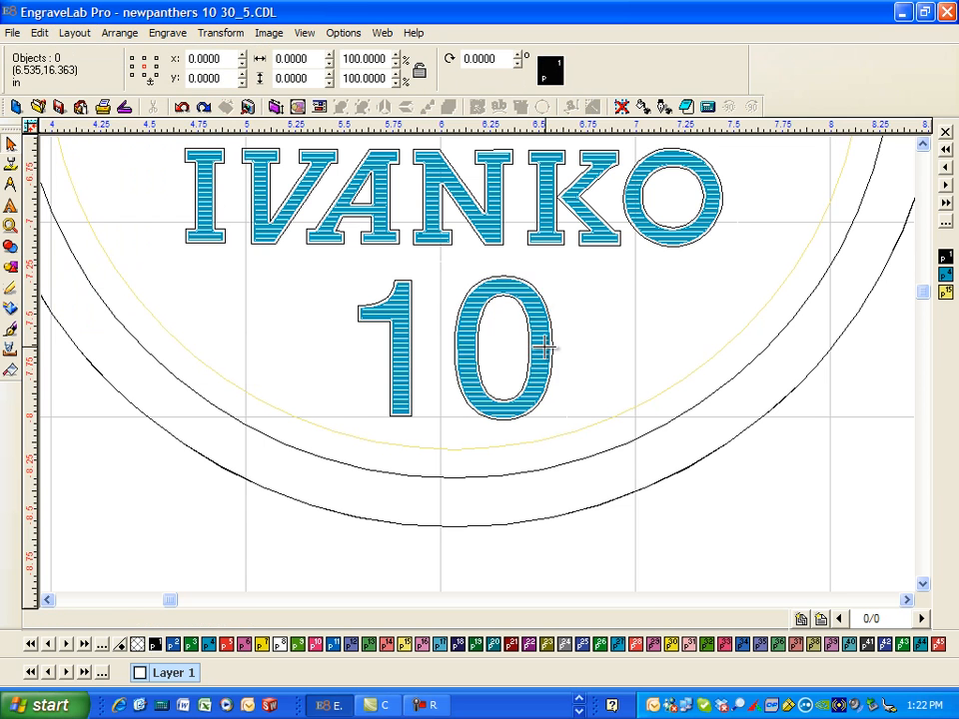
left_click(547, 344)
left_click(647, 336)
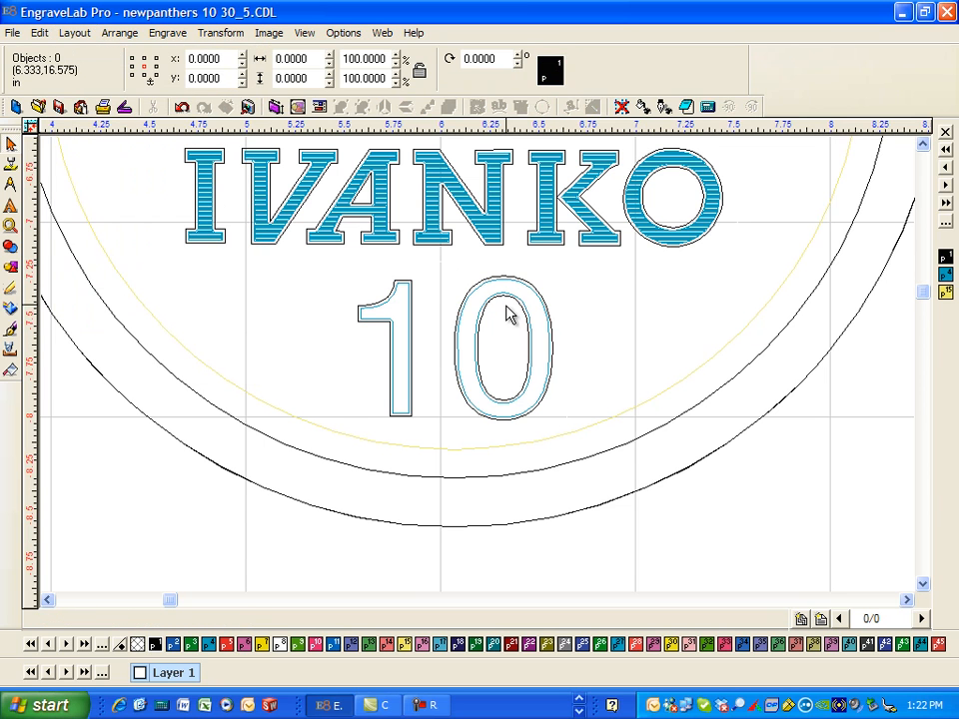
left_click(527, 287)
left_click(616, 332)
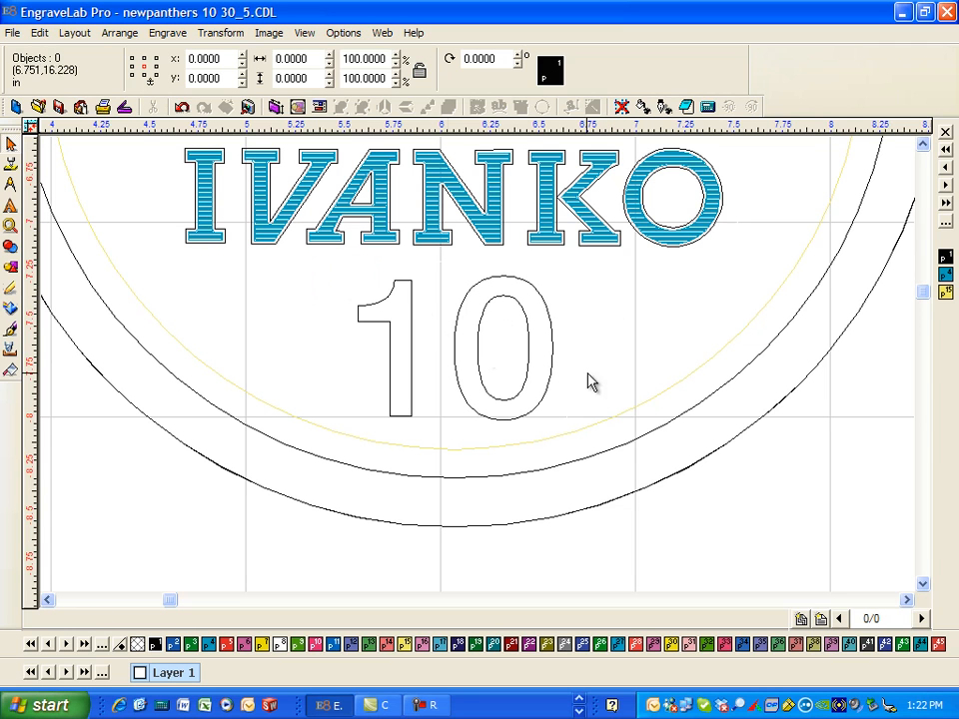
Step: Draw a rectangle about 1.11 by 0.82 in around the number 10
left_click(14, 265)
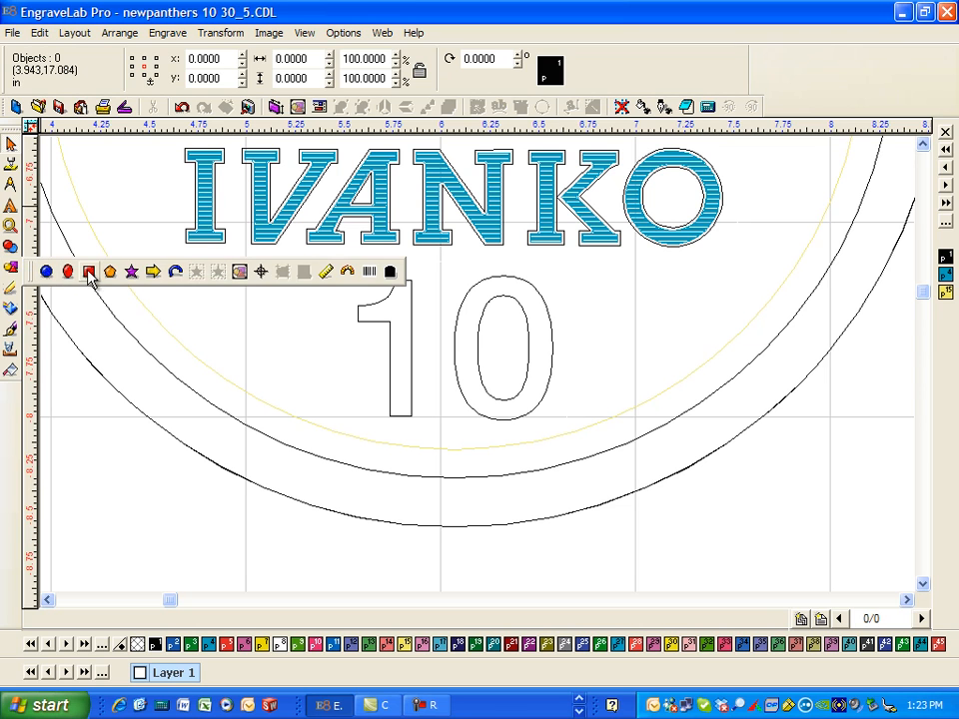
left_click(88, 274)
mouse_move(347, 267)
left_mouse_down()
mouse_move(537, 424)
mouse_move(562, 428)
left_mouse_up()
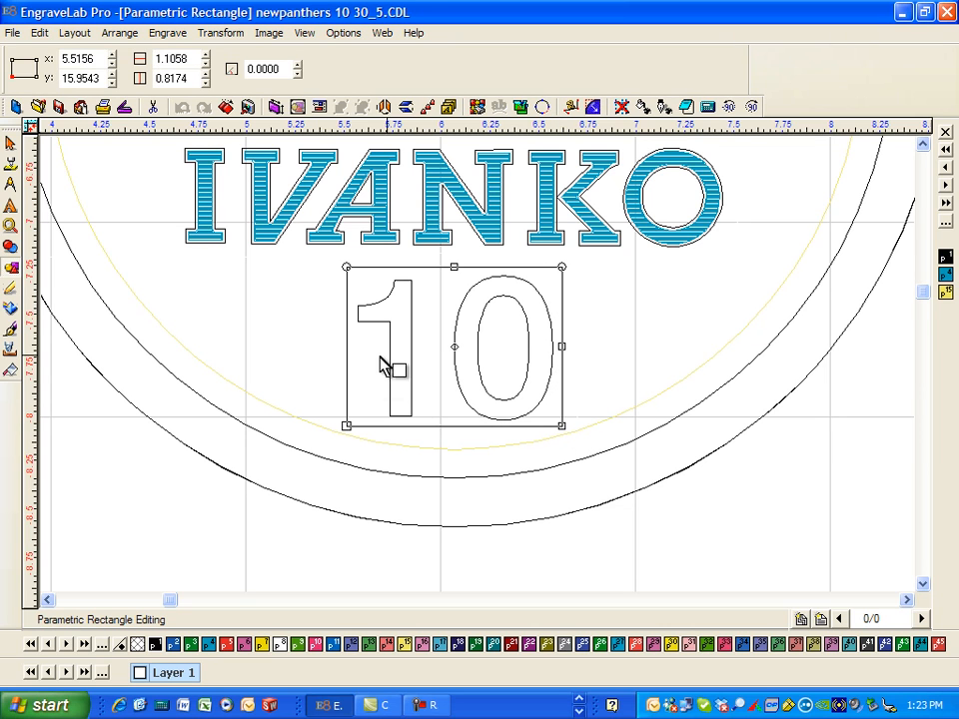
Step: Widen the rectangle to about 1.19 in and reposition it so it is centered on the plate's midline
left_click_drag(562, 347, 556, 352)
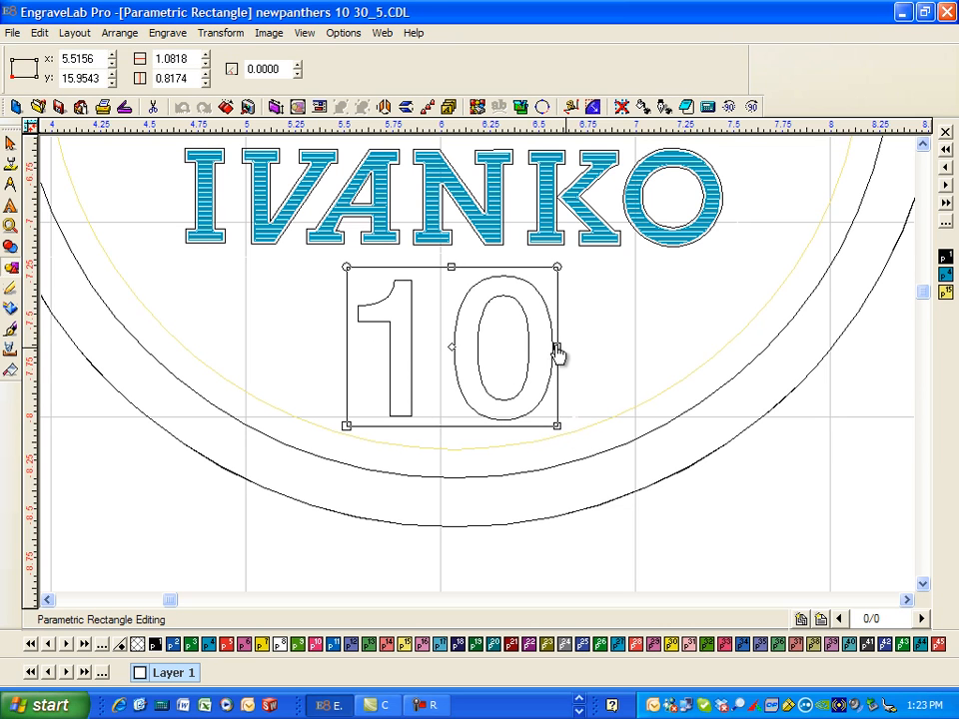
left_click_drag(452, 351, 454, 346)
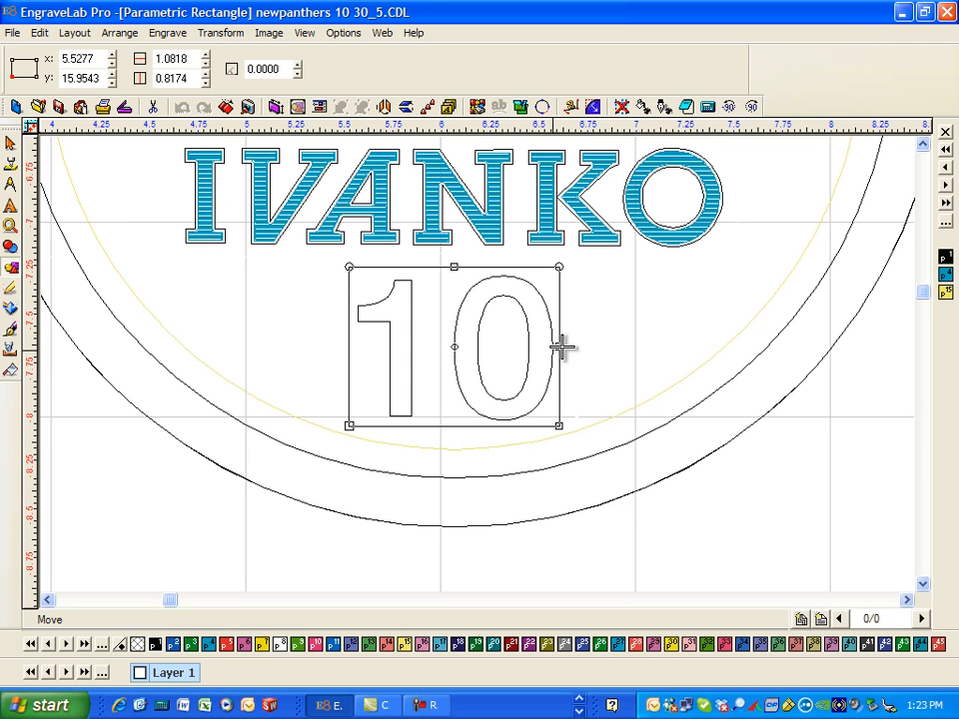
left_click_drag(560, 349, 569, 353)
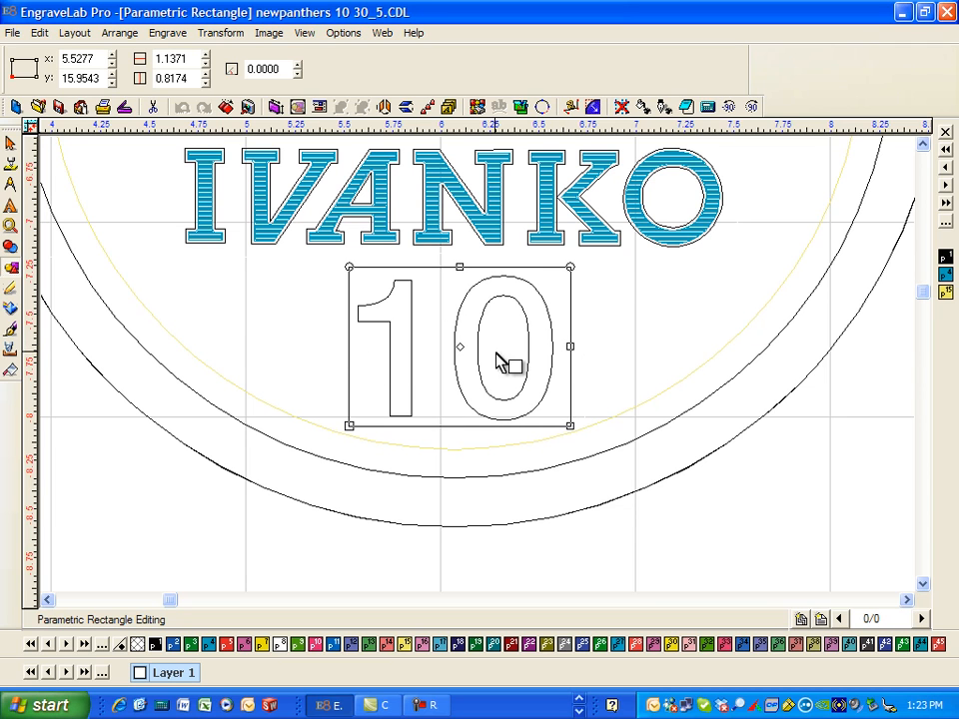
left_click_drag(572, 356, 579, 354)
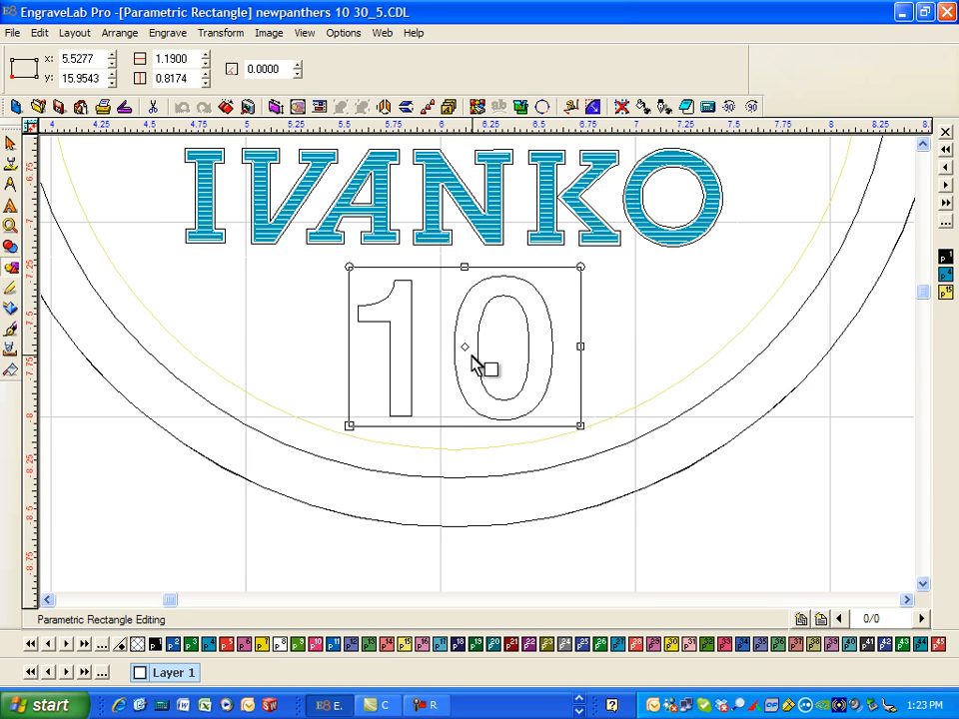
left_click_drag(463, 346, 453, 347)
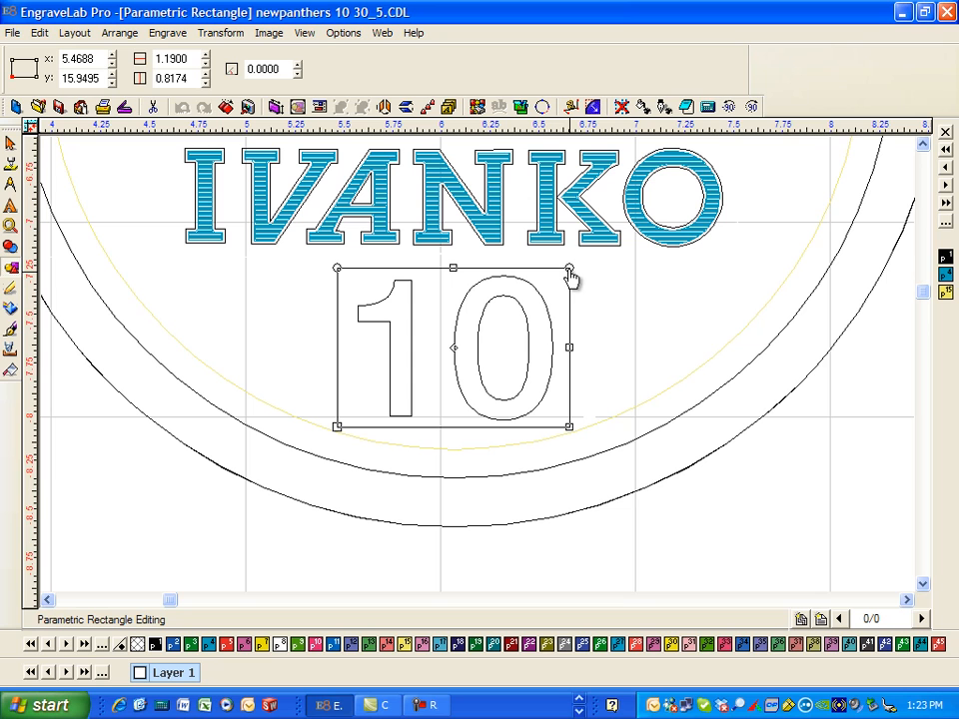
Step: Round the rectangle's corners with a 0.09 in radius and finish editing the shape
mouse_move(570, 277)
left_mouse_down()
mouse_move(560, 276)
mouse_move(580, 279)
left_mouse_up()
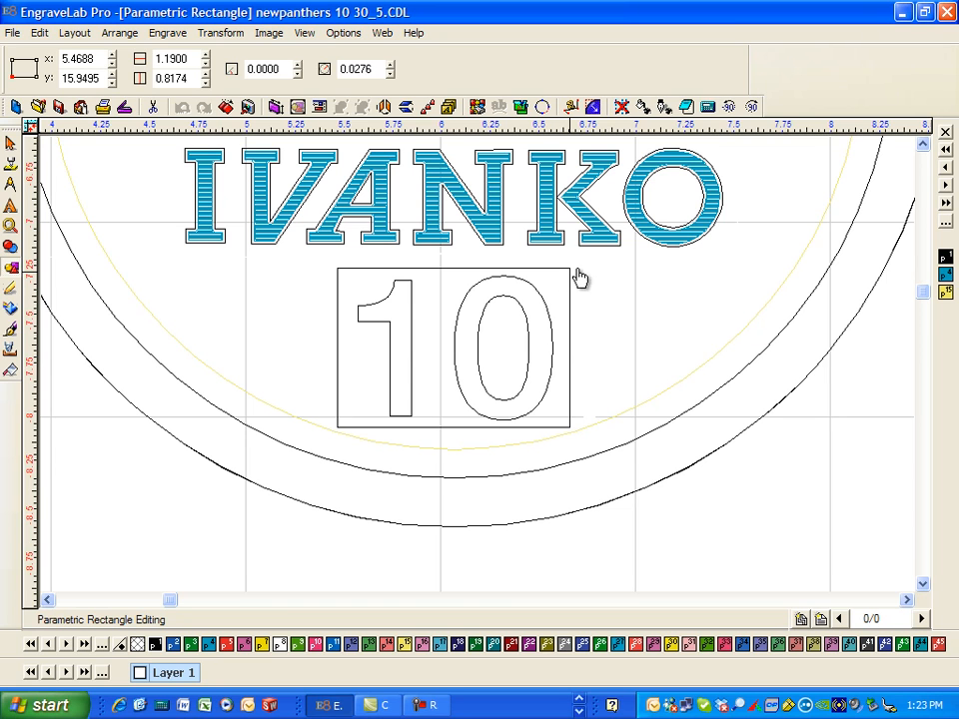
mouse_move(339, 272)
left_mouse_down()
mouse_move(357, 279)
mouse_move(320, 268)
left_mouse_up()
left_click_drag(569, 277, 558, 278)
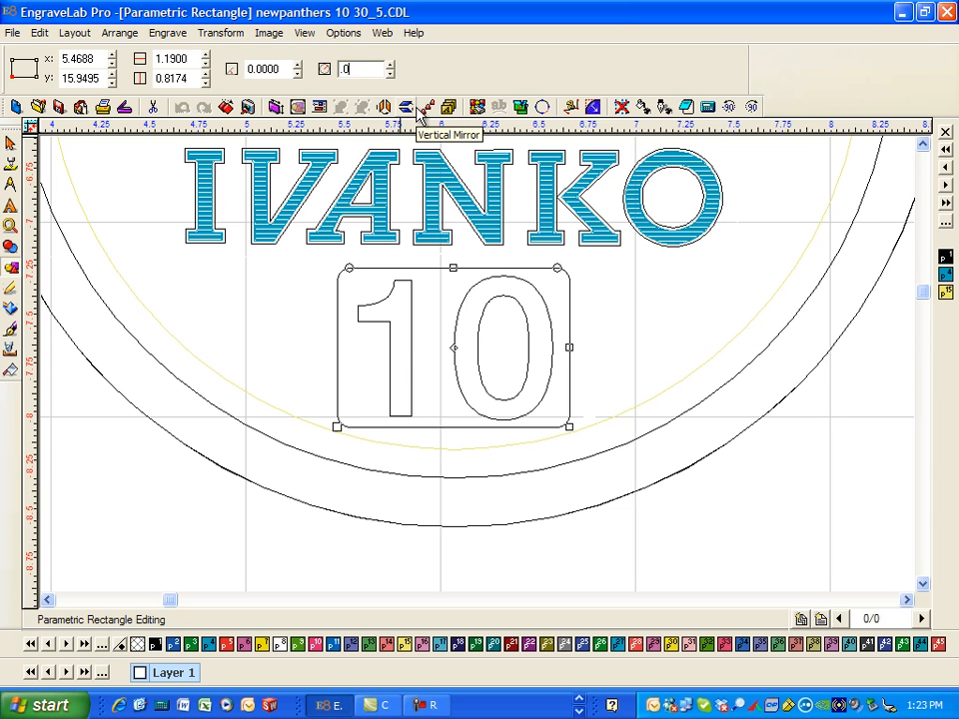
key("Return")
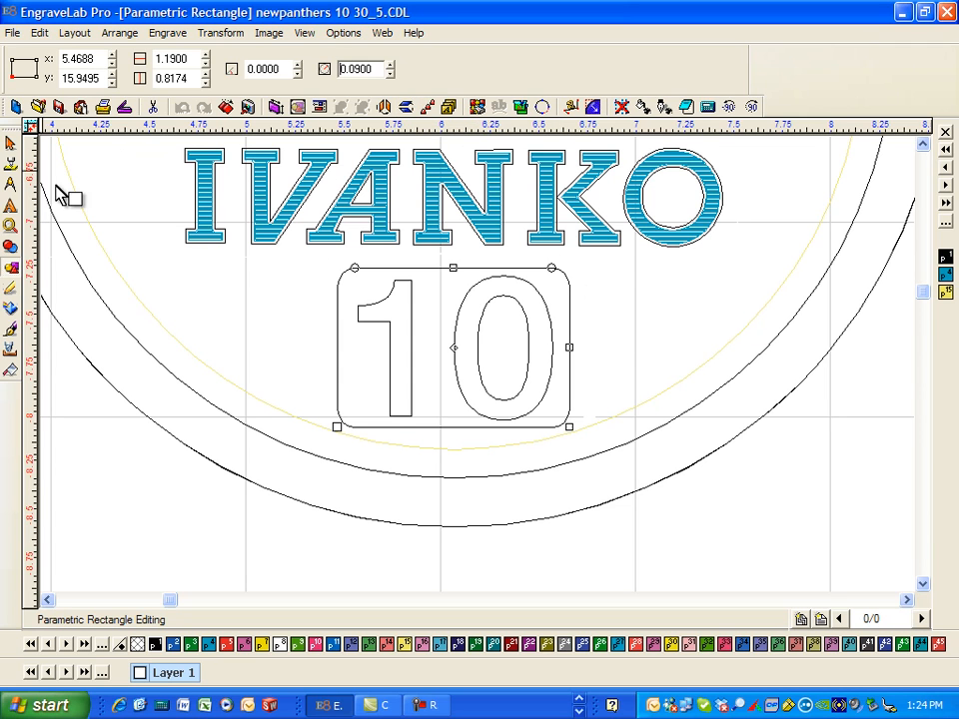
key("space")
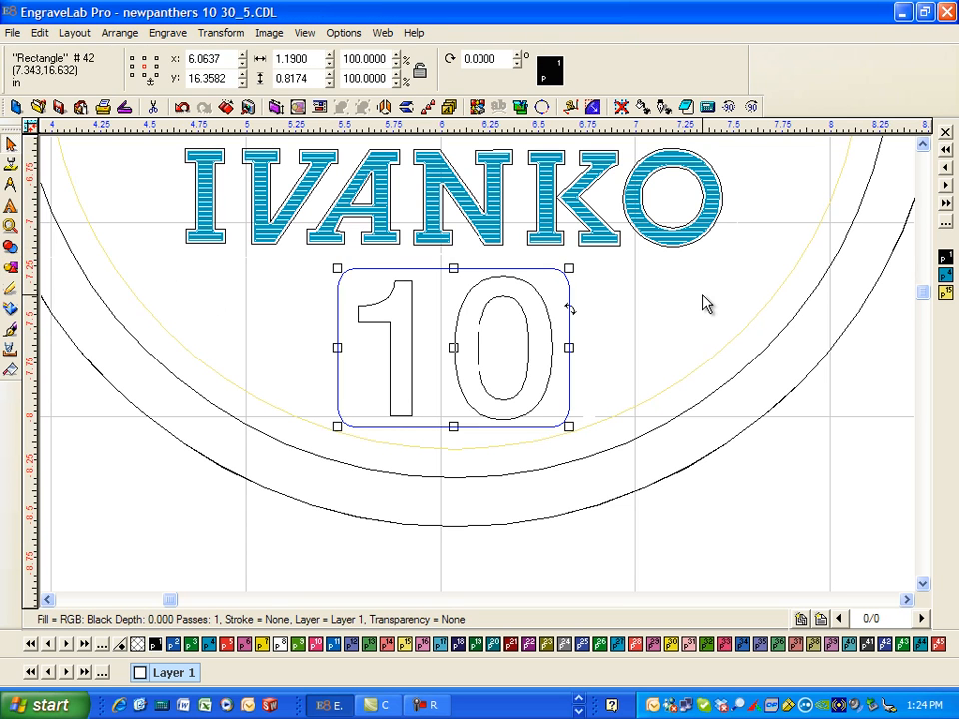
Step: Start a Fill tool path for the rounded rectangle and choose the .060 Engraver as its tool
left_click(649, 303)
left_click(569, 317)
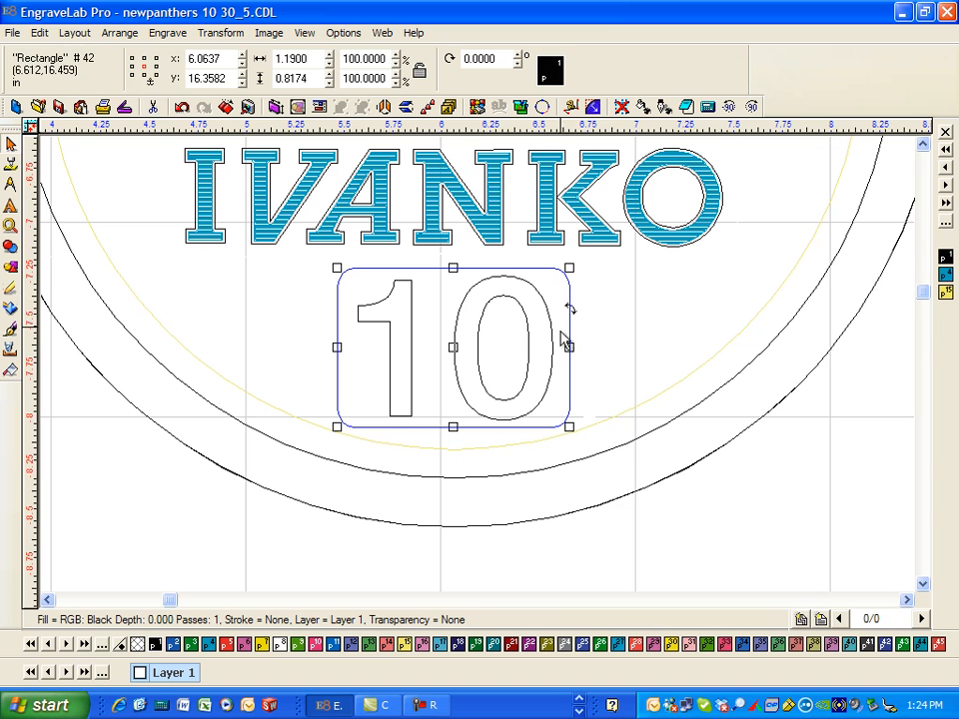
left_click(166, 33)
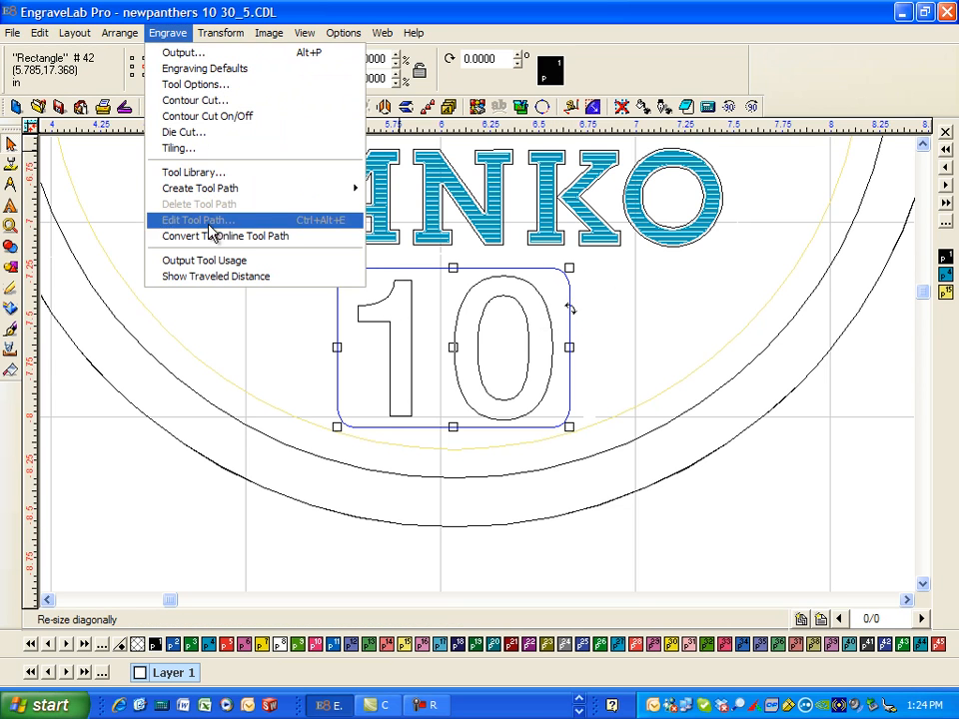
mouse_move(212, 192)
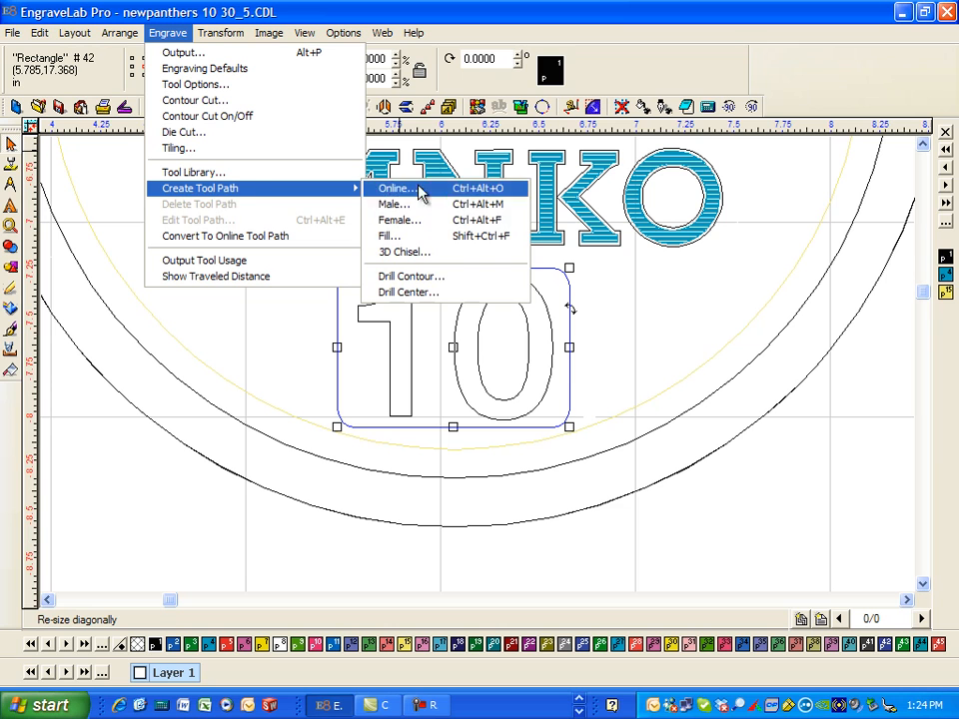
left_click(412, 238)
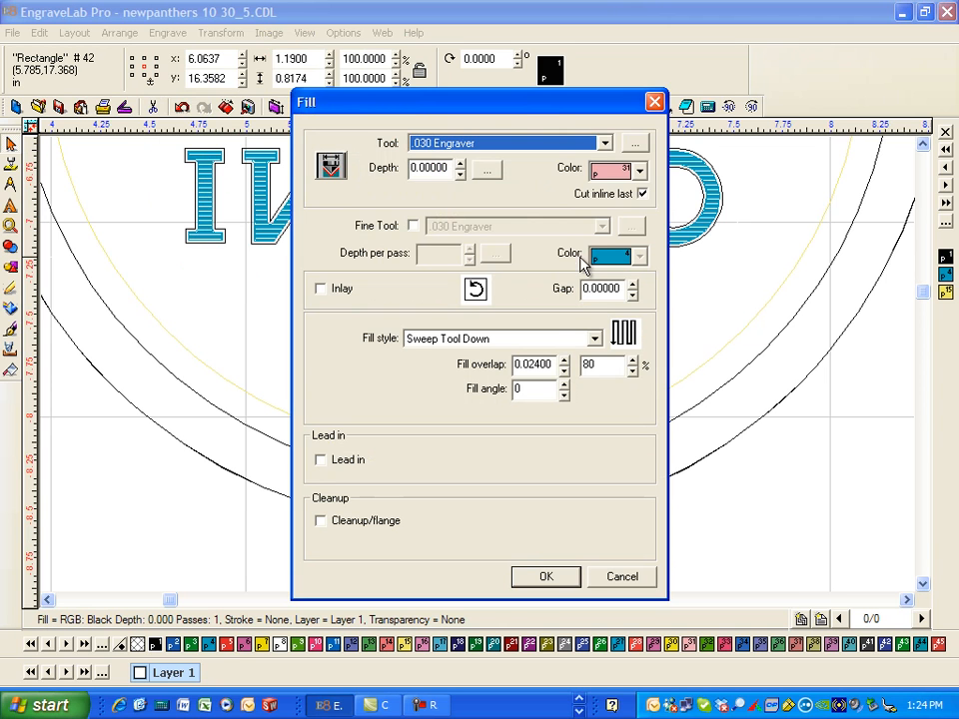
left_click(605, 145)
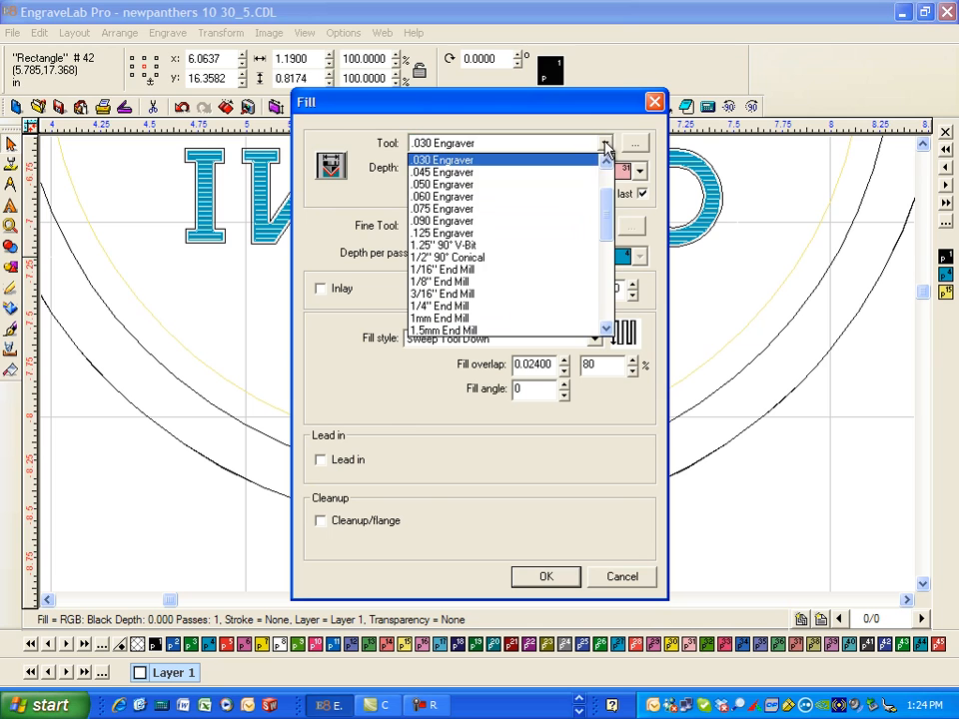
left_click(445, 198)
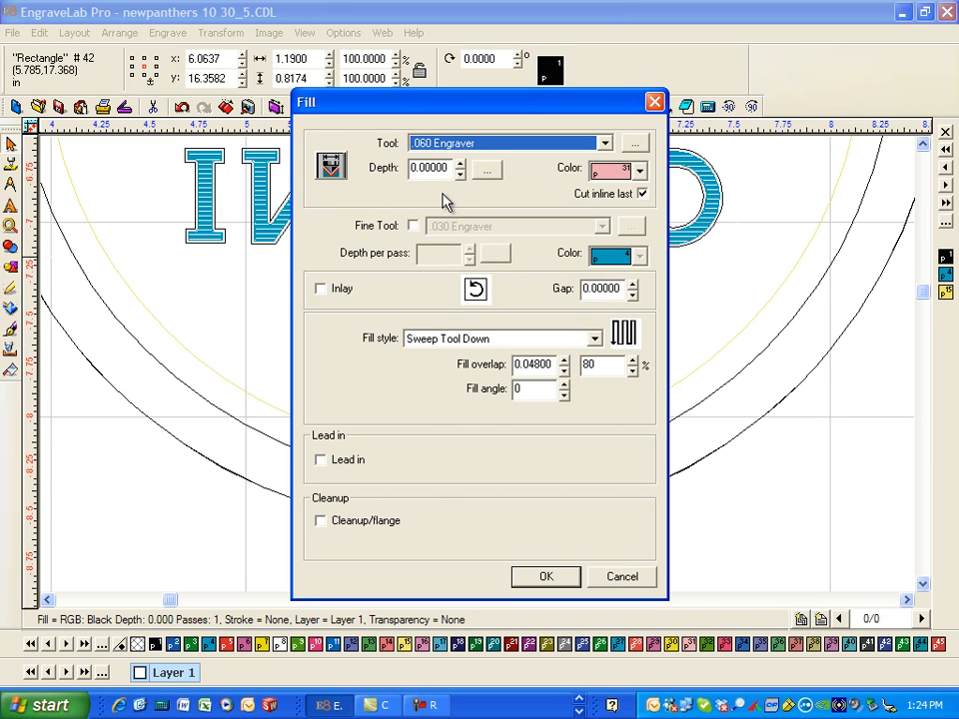
Step: Set the fill overlap to 85% and generate the rounded rectangle's Fill tool path
double_click(587, 366)
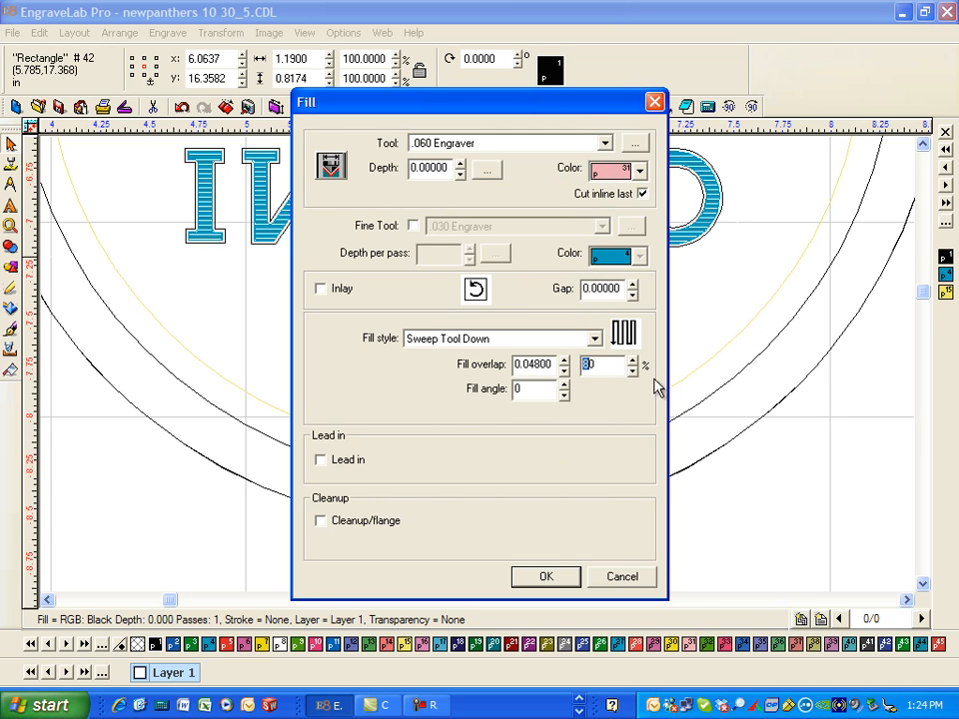
left_click(633, 360)
left_click(633, 361)
left_click_drag(478, 117, 106, 71)
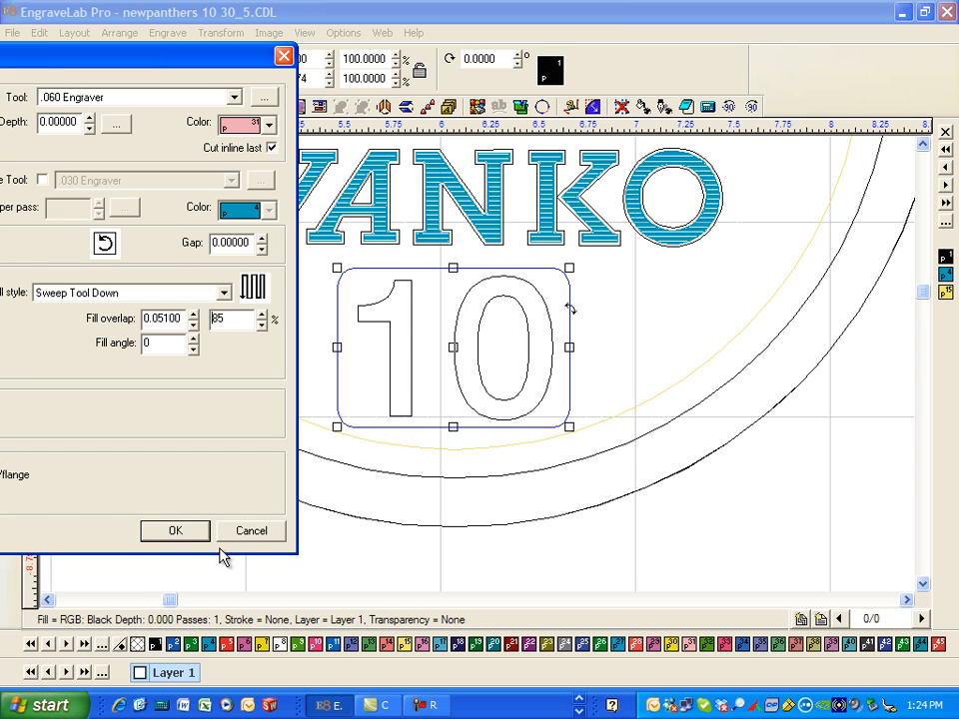
left_click(175, 531)
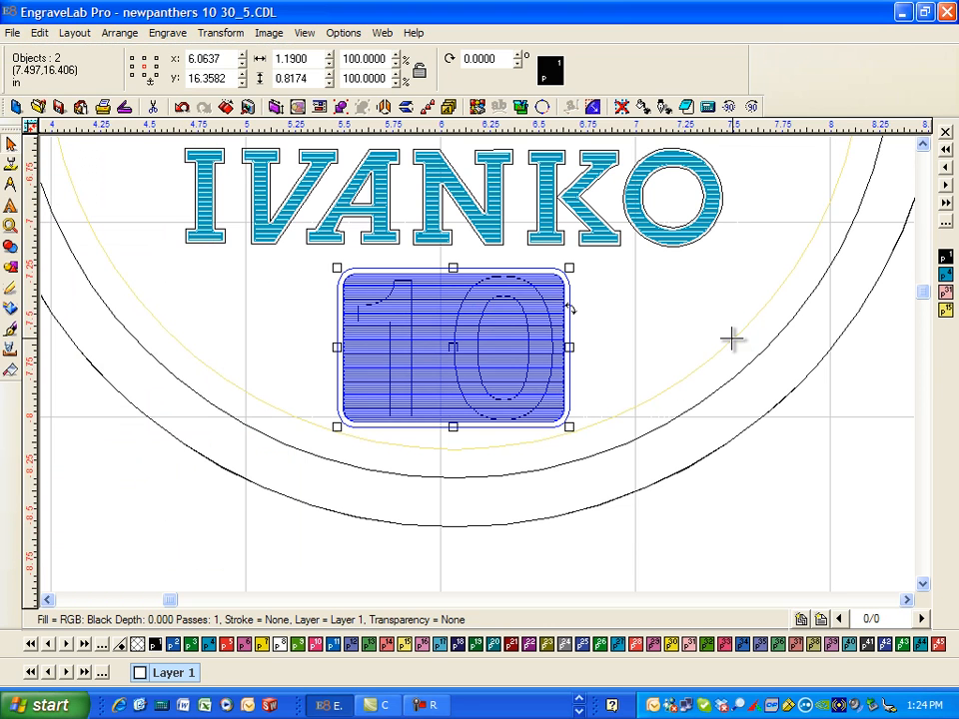
Step: Select the pink fill tool path inside the rounded rectangle and undo its creation
left_click(707, 303)
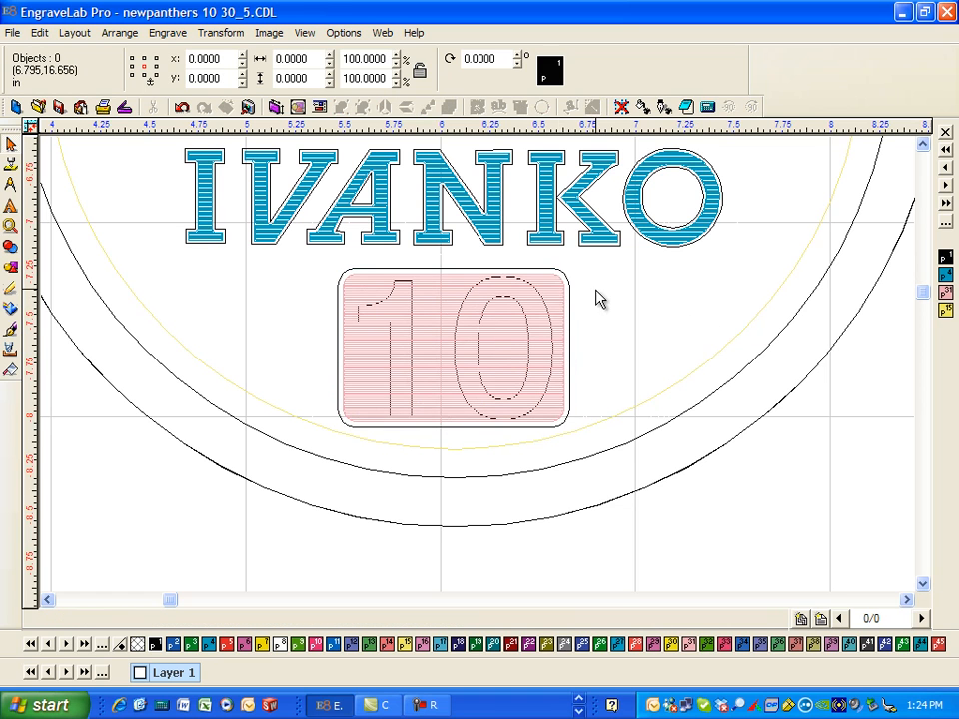
left_click(548, 287)
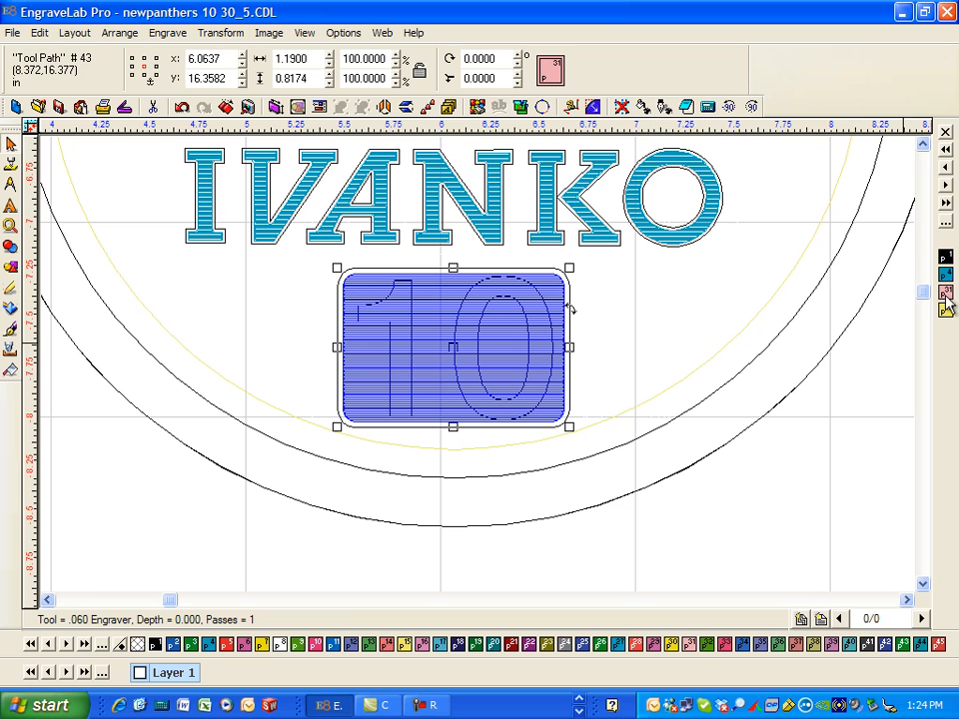
left_click(175, 104)
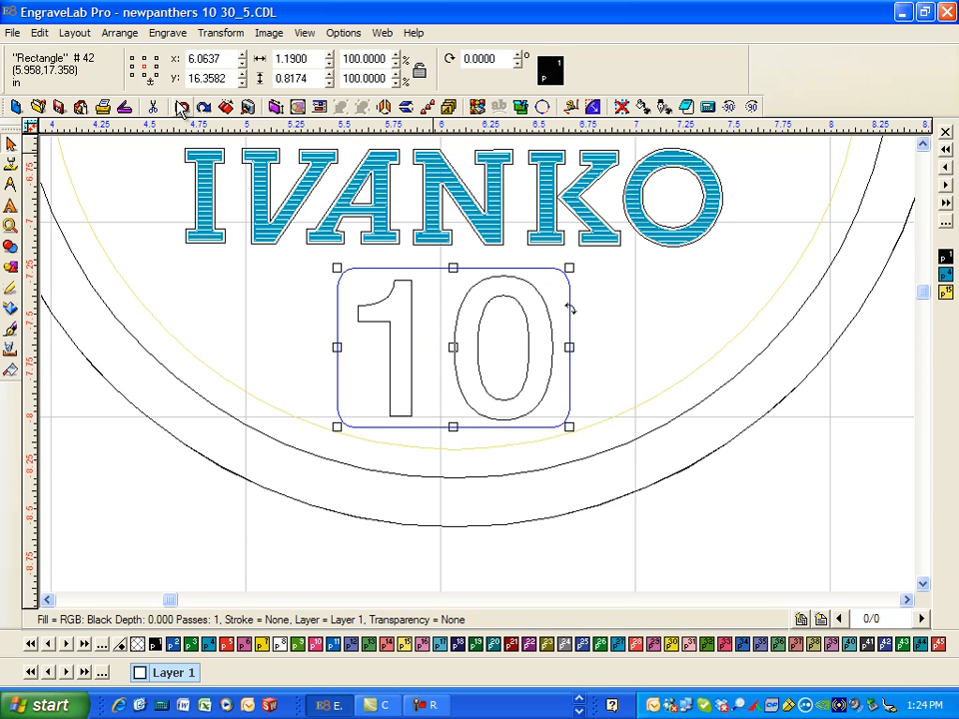
Step: Start a Fill tool path for the rounded rectangle and set its tool color to yellow 60
left_click(167, 36)
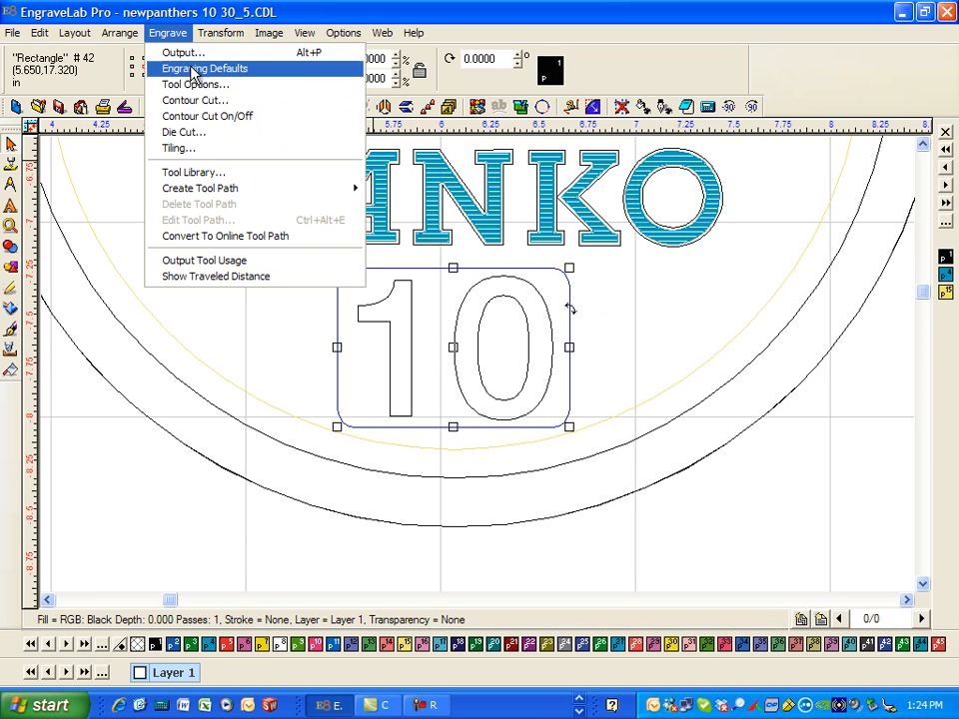
mouse_move(218, 189)
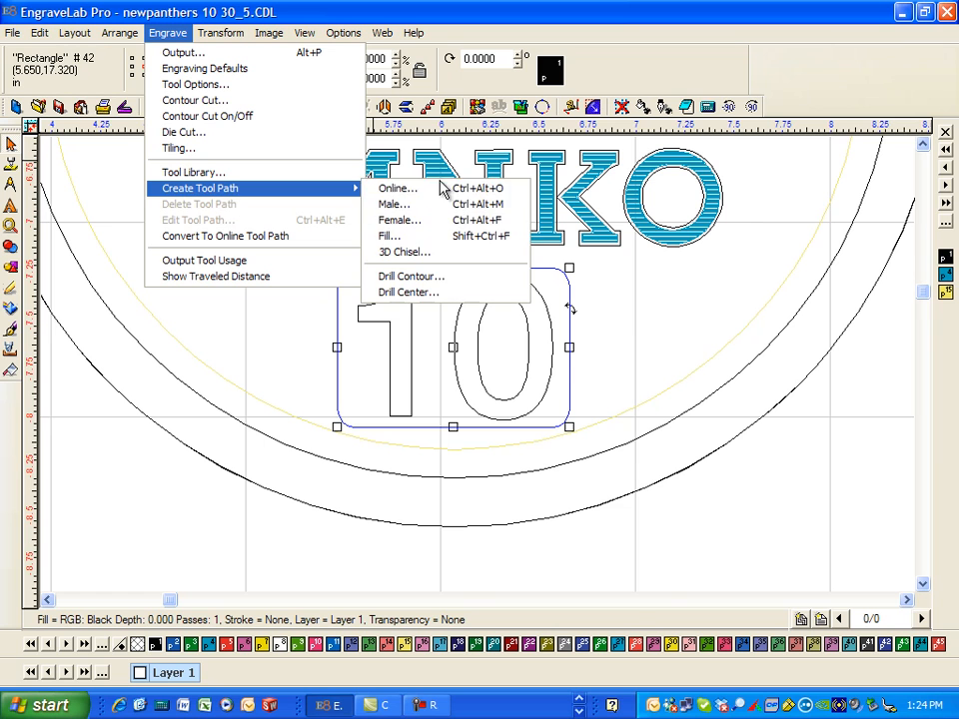
left_click(470, 236)
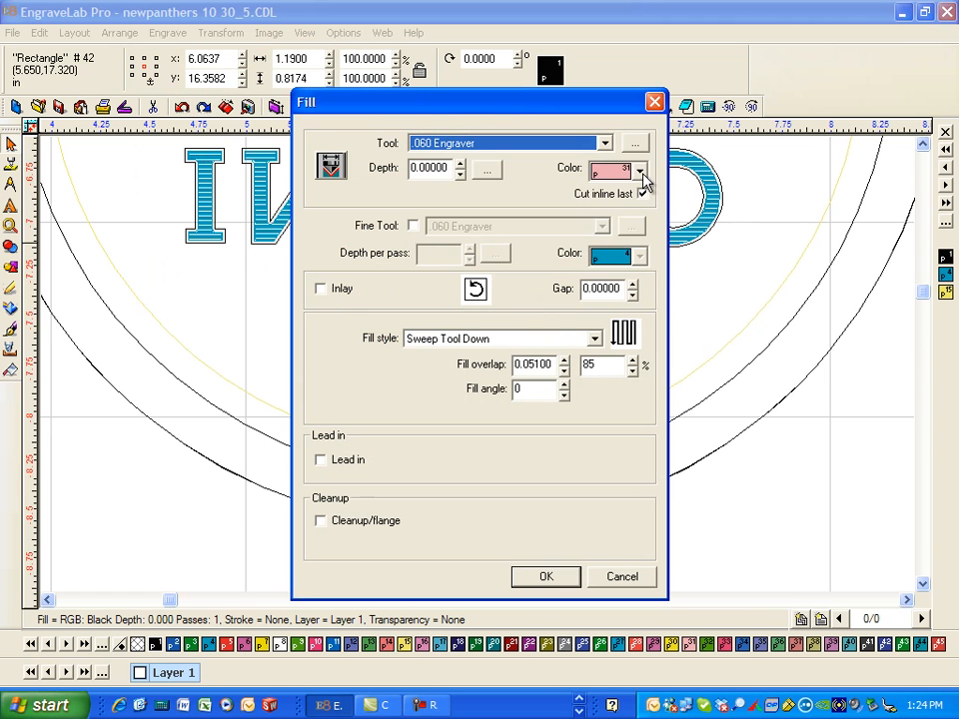
left_click(640, 170)
left_click(642, 195)
left_click(642, 194)
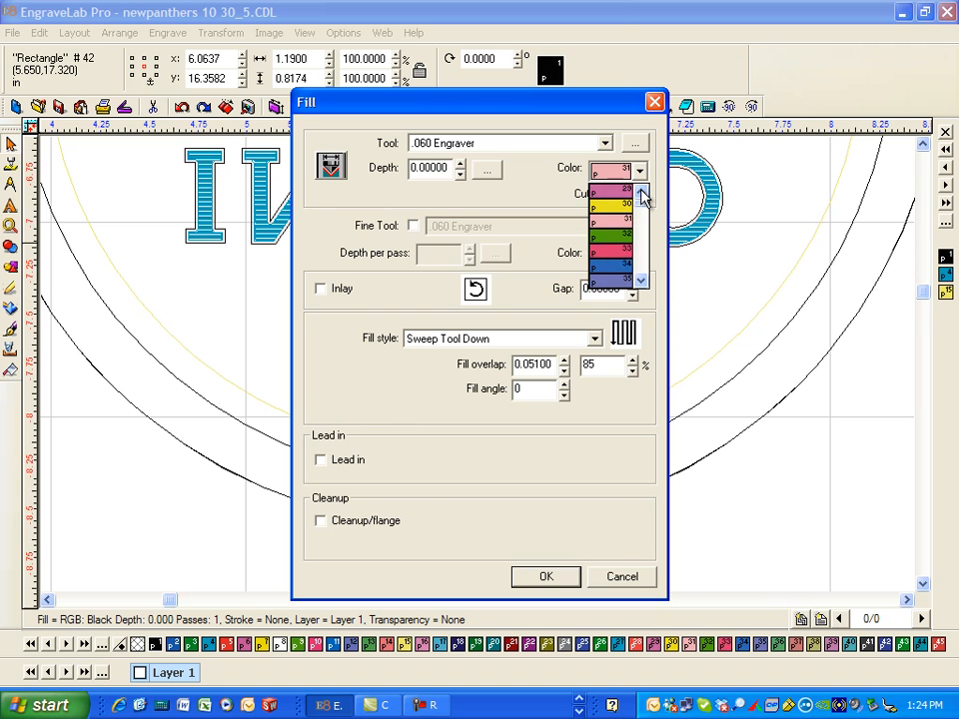
scroll(647, 264, "down", 5)
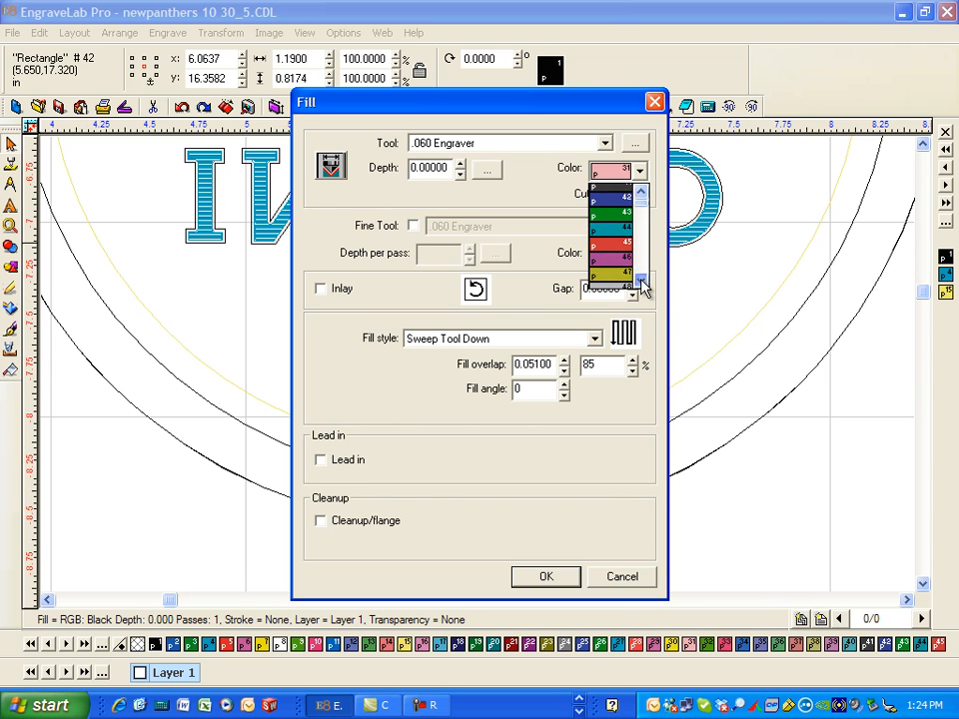
left_click(643, 283)
left_click(643, 283)
left_click(642, 282)
left_click(642, 282)
left_click(643, 281)
left_click(643, 282)
left_click(642, 282)
left_click(642, 281)
left_click(642, 281)
left_click(642, 281)
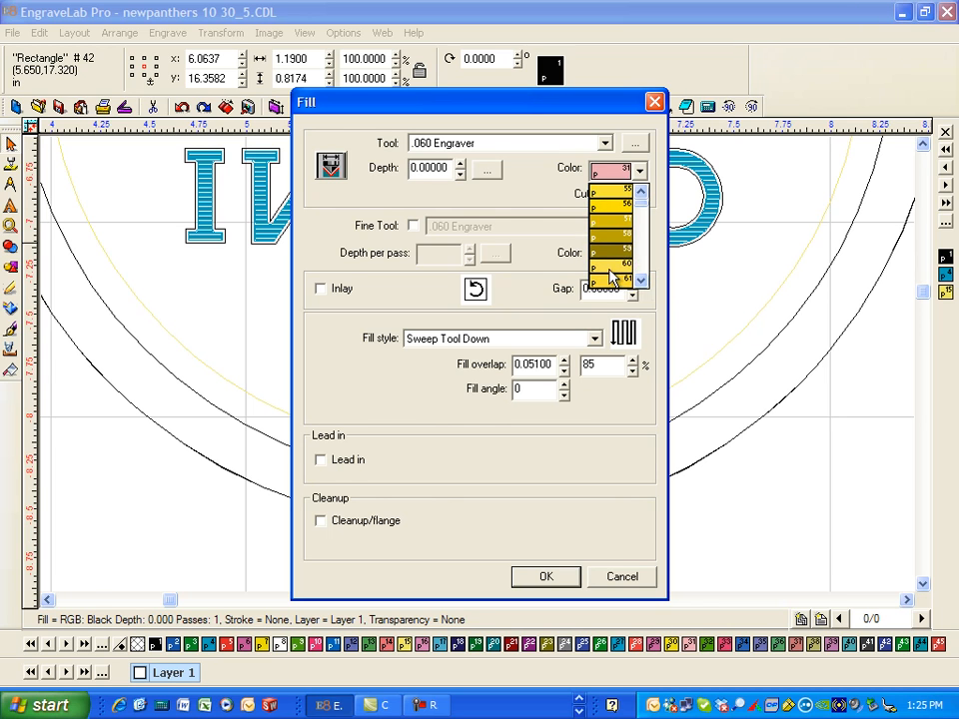
left_click(623, 268)
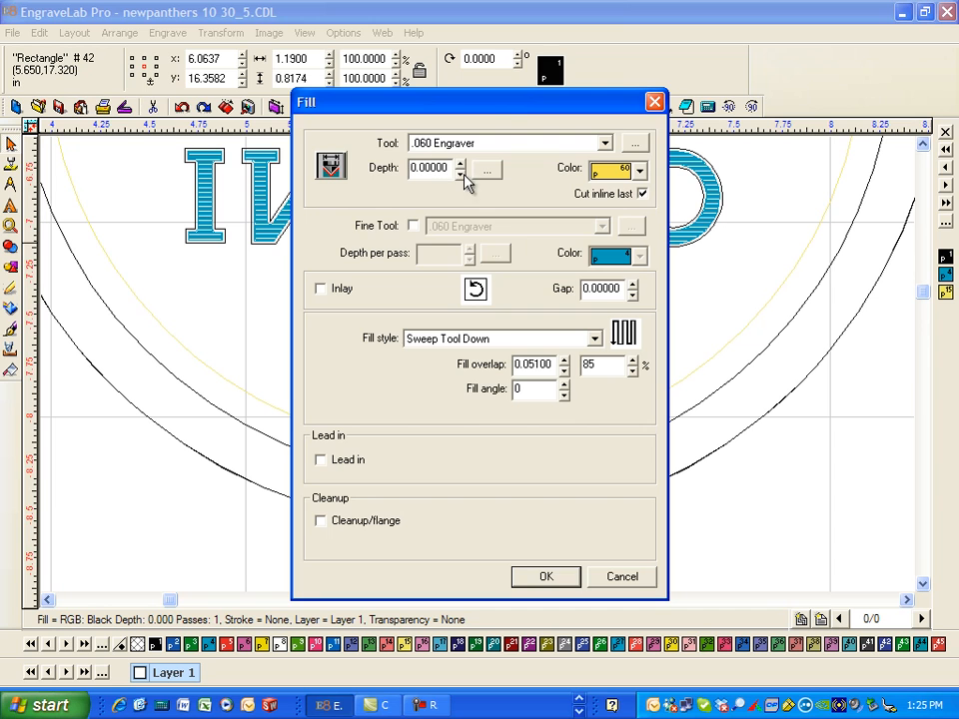
Step: Generate the rounded rectangle's Fill tool path with the .060 Engraver, Sweep Tool Down style and 85% overlap
left_click_drag(497, 106, 148, 7)
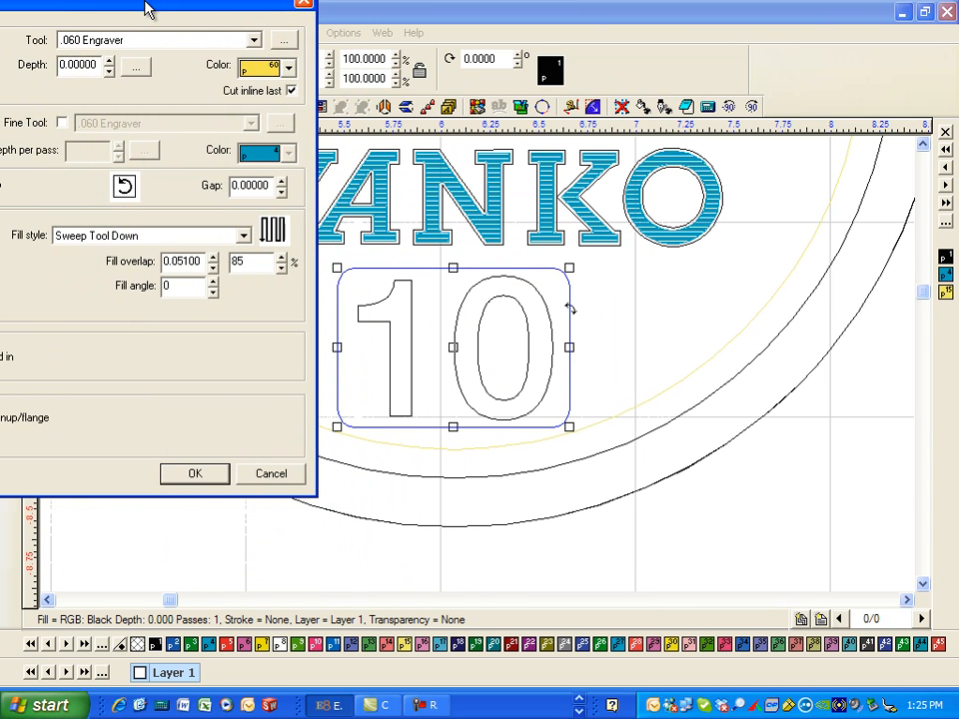
left_click(198, 475)
left_click(720, 348)
left_click(555, 290)
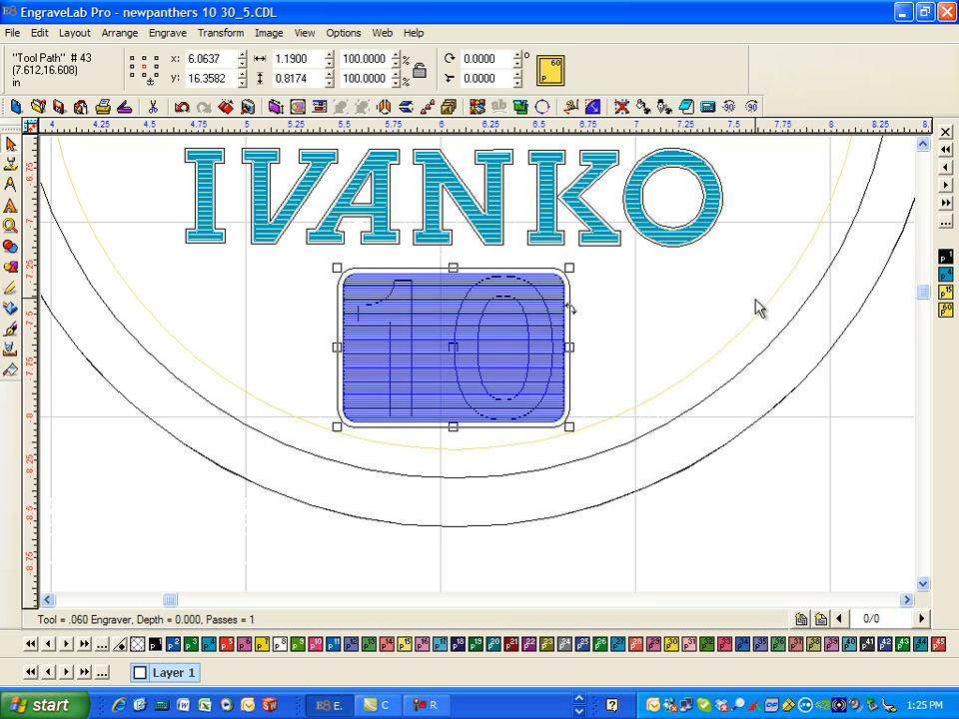
left_click(865, 437)
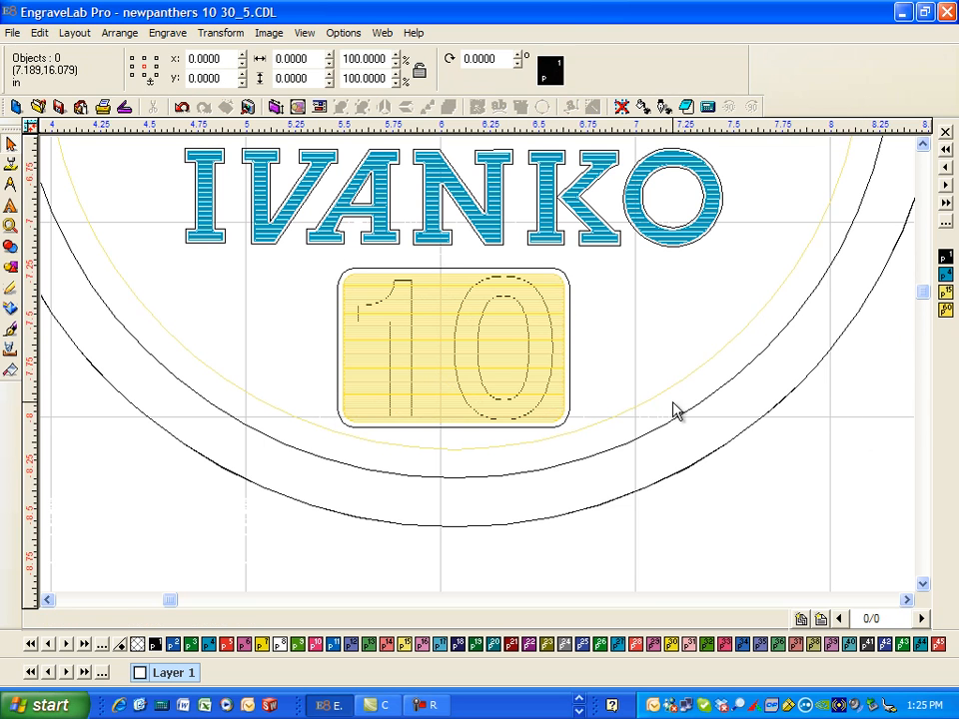
left_click(502, 337)
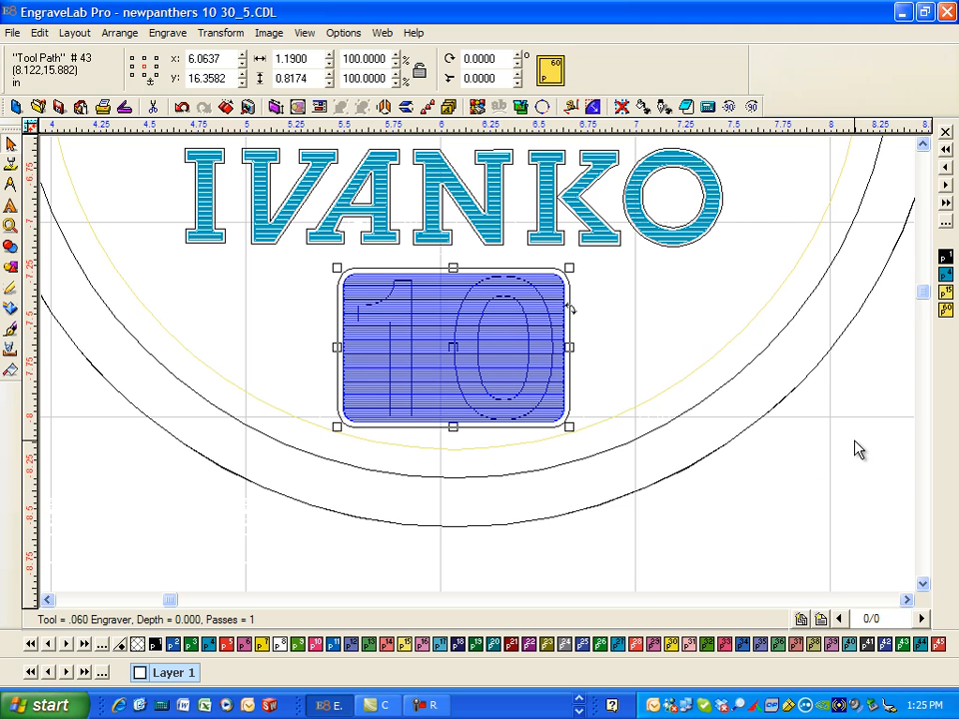
left_click(689, 308)
left_click(559, 310)
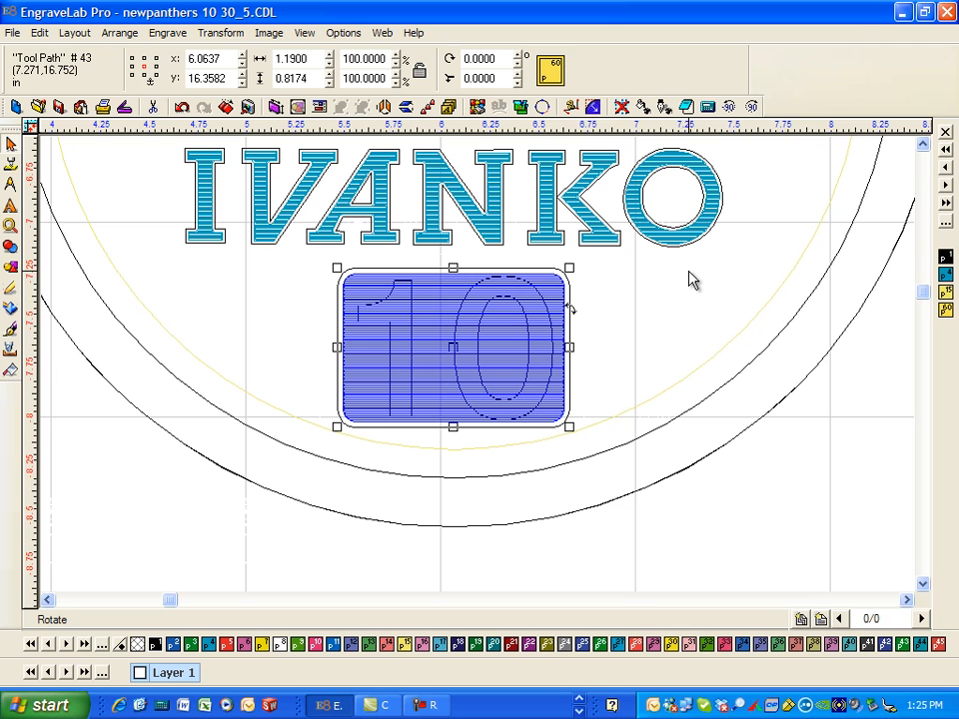
left_click(872, 471)
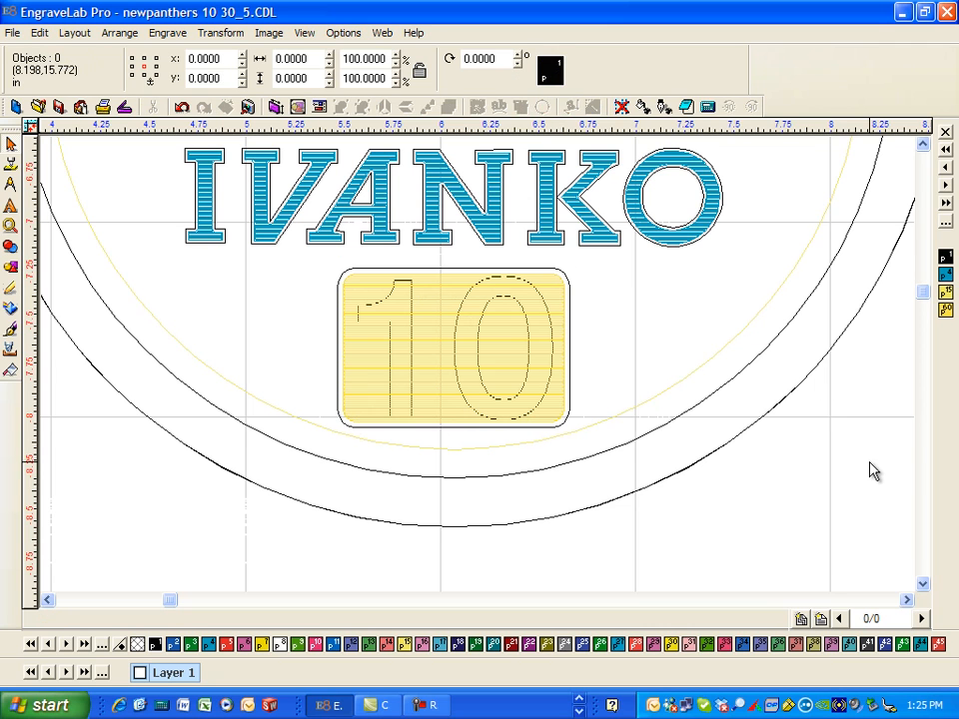
Step: Isolate color 60 as the only active color and select the rounded rectangle's fill tool path on the first disc
double_click(947, 315)
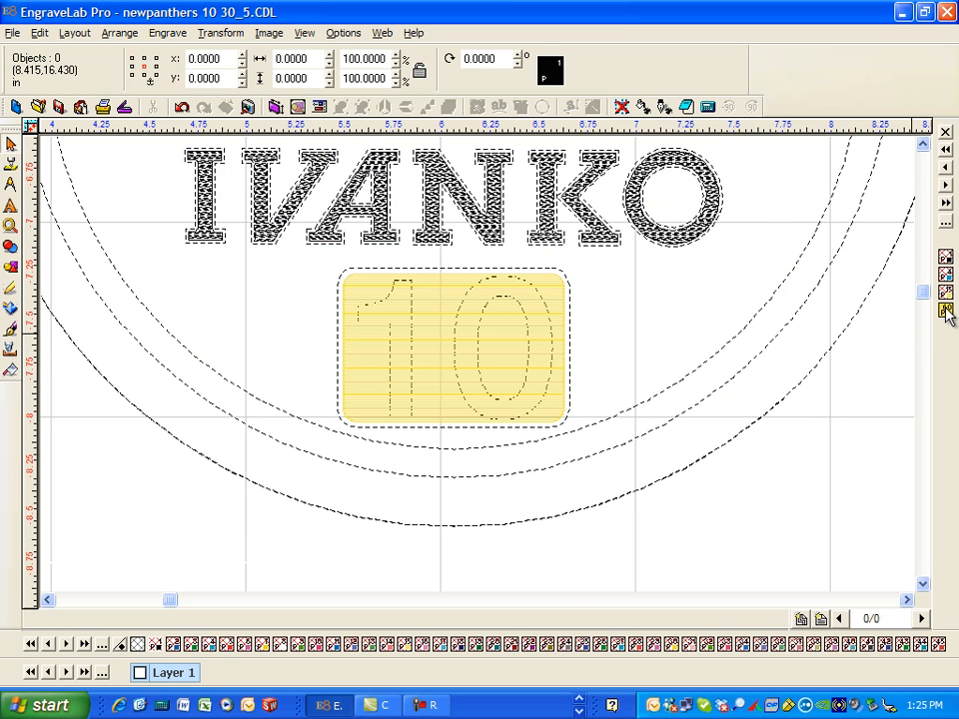
left_click(553, 320)
scroll(582, 326, "down", 2)
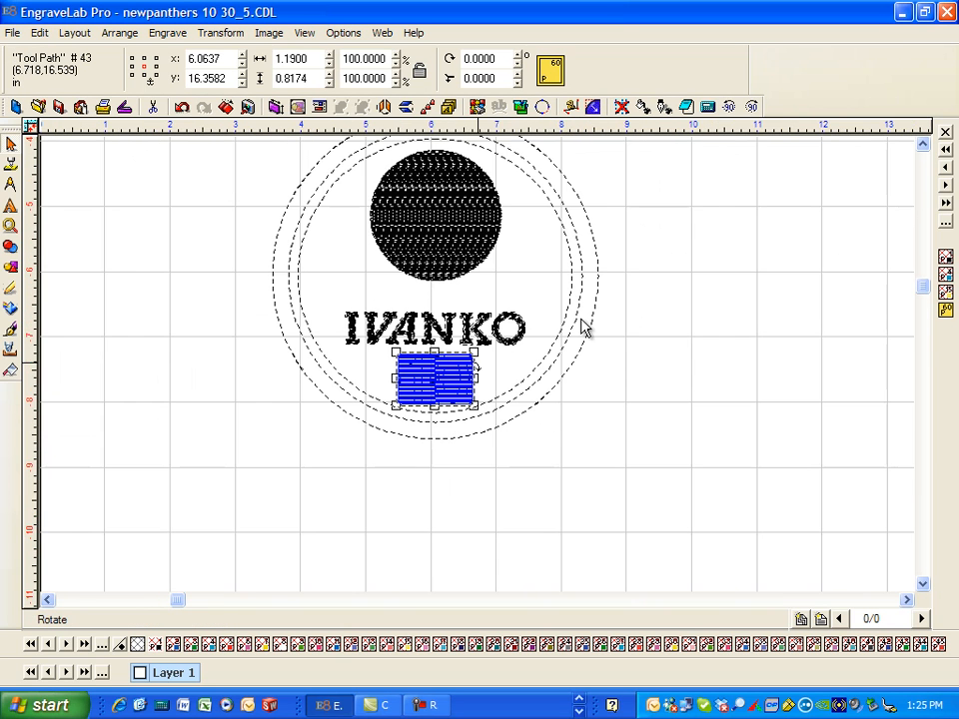
scroll(611, 393, "down", 2)
left_click(507, 413)
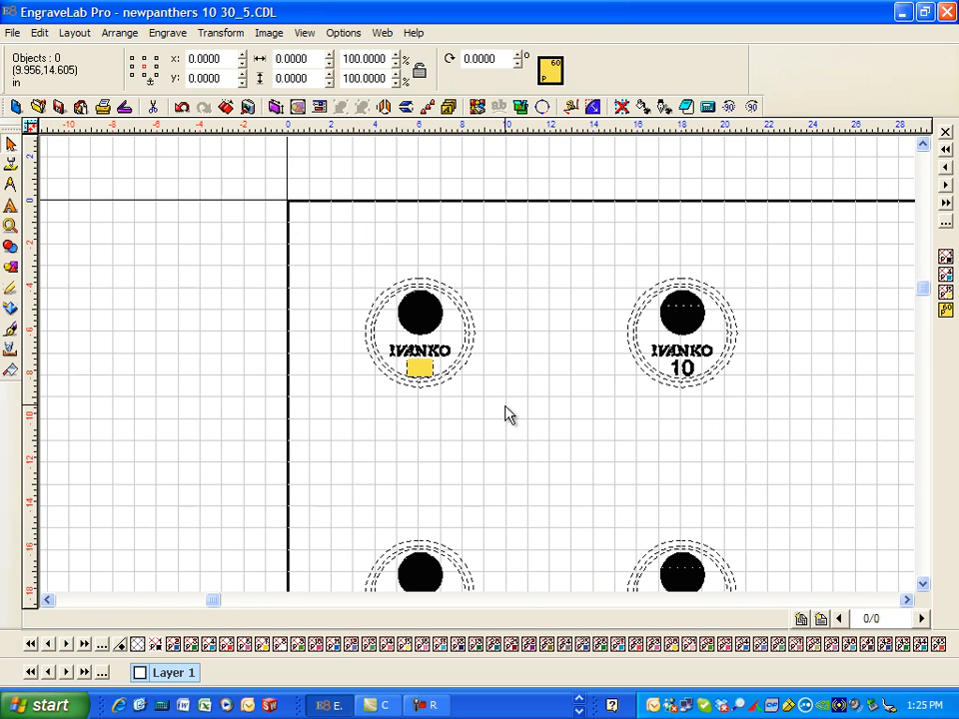
left_click(420, 370)
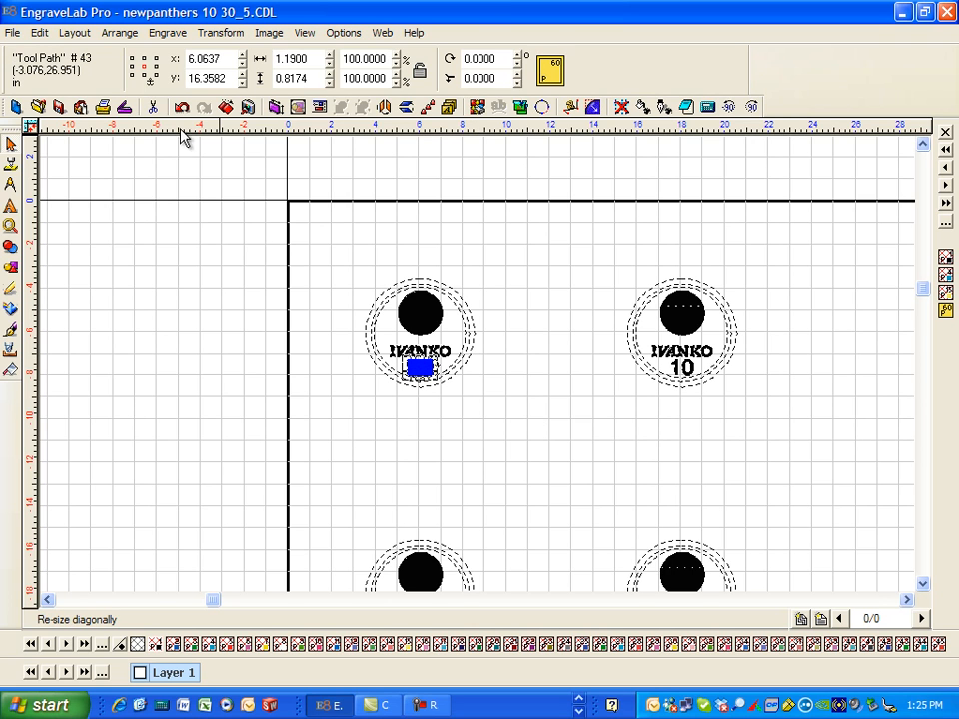
Step: Open the engraving output for the isolated fill tool path and move the Cut Toolbox clear of the output settings
left_click(168, 33)
left_click(185, 53)
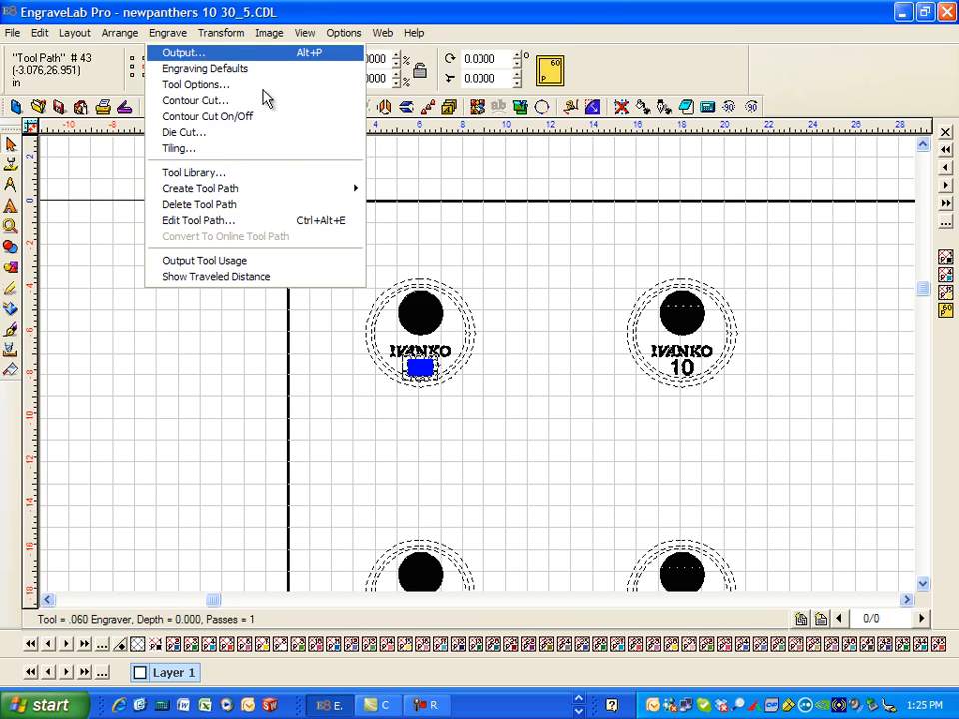
left_click_drag(361, 150, 734, 81)
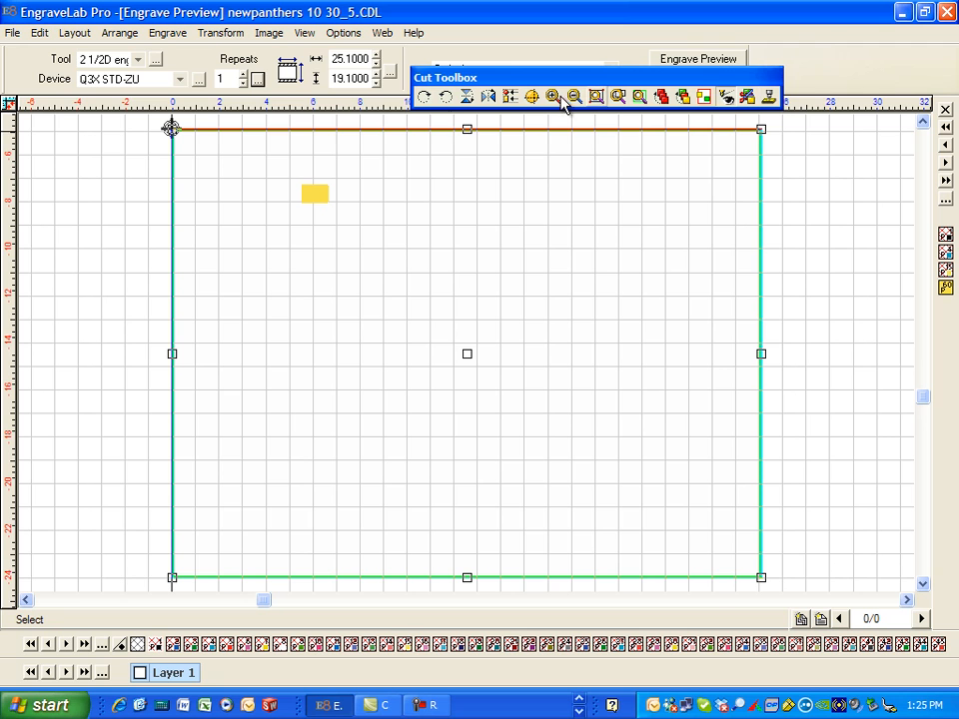
left_click_drag(675, 80, 517, 112)
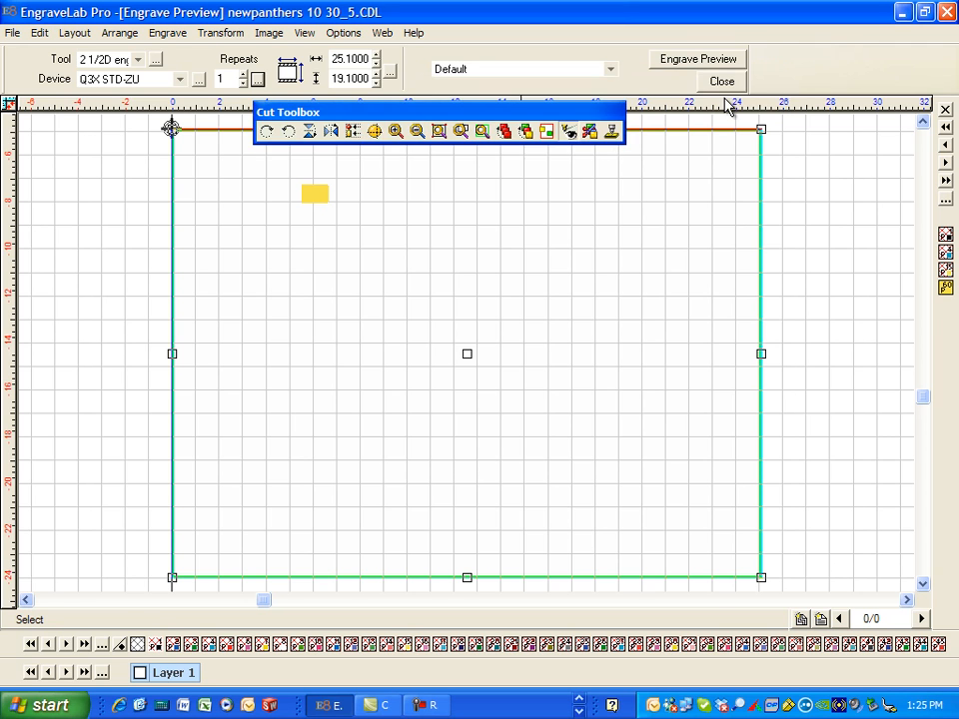